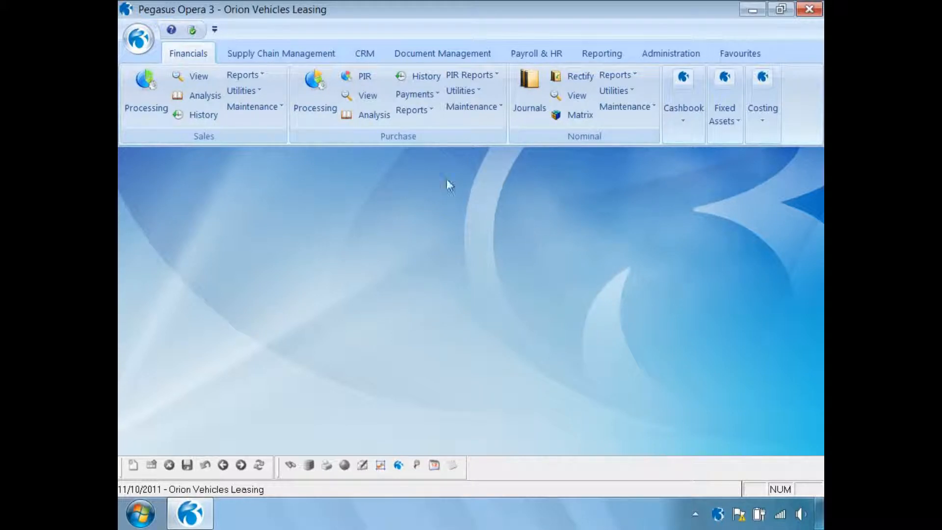
Step: Start a new stock landed cost group with code F100 and description Freight
click(289, 55)
click(721, 92)
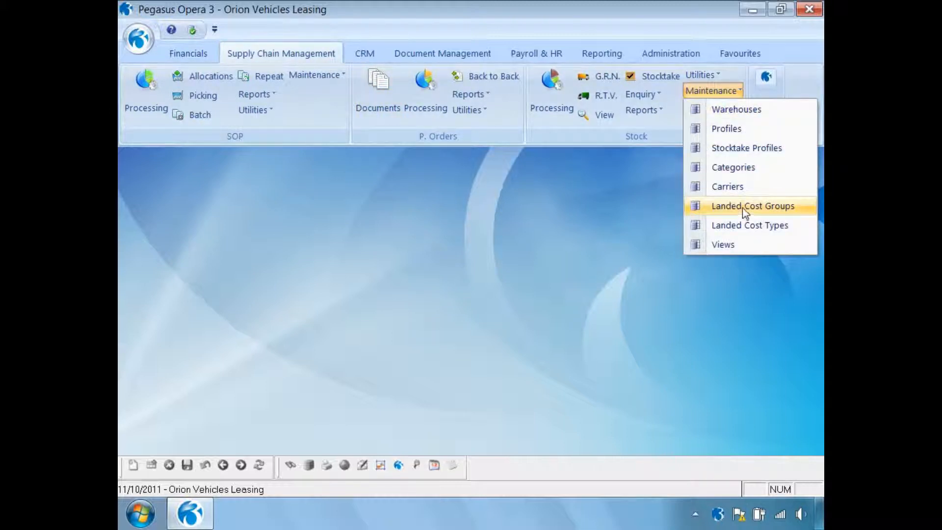
click(742, 207)
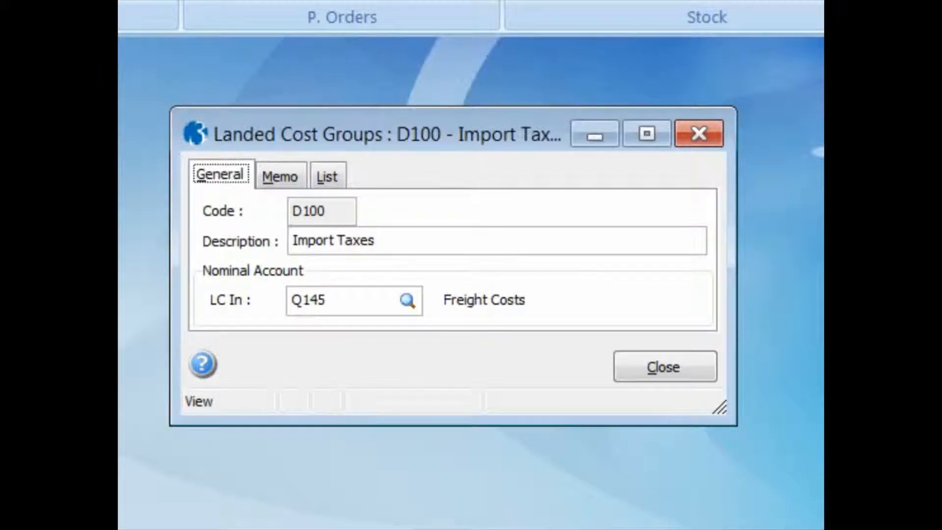
key(ctrl+n)
text(F100)
key(Tab)
text(Freight)
key(Tab)
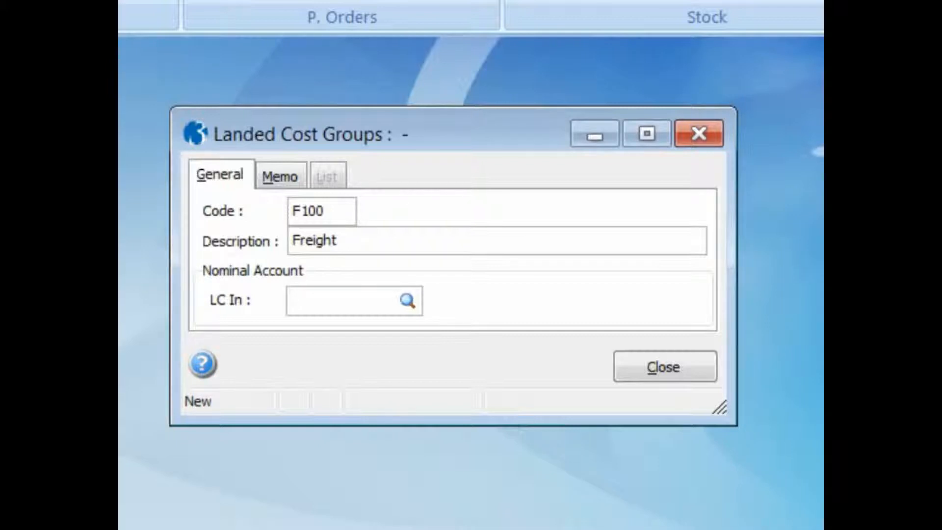
Step: Save the group with nominal account Q145 Freight Costs and review the list of landed cost groups
text(Q)
key(Return)
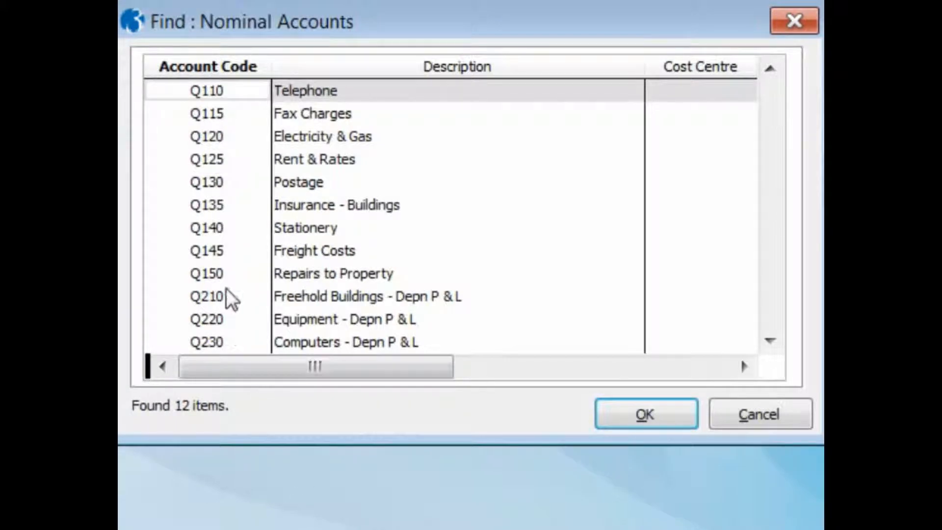
click(224, 251)
click(619, 417)
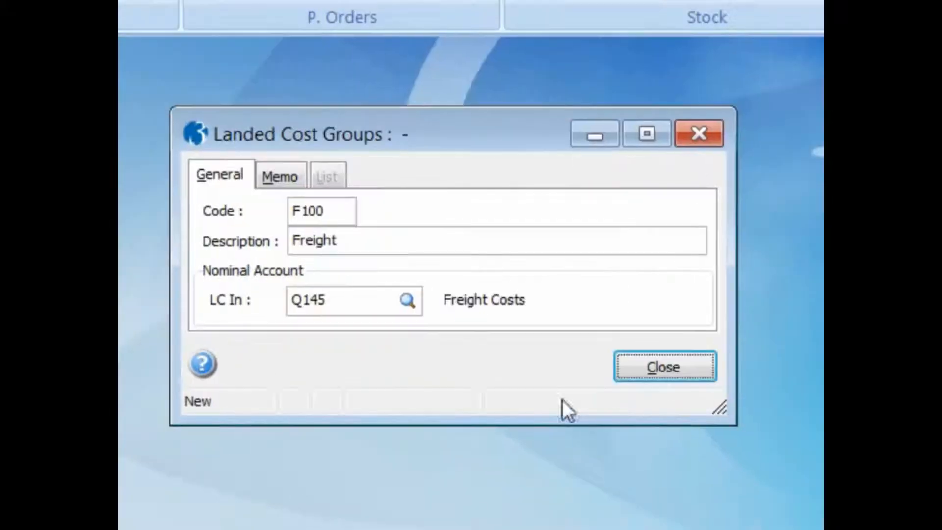
key(ctrl+s)
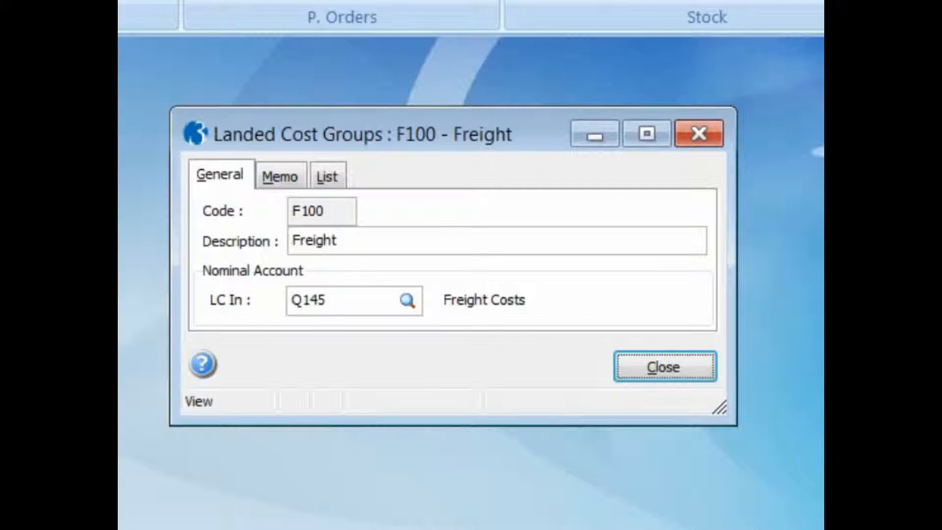
click(337, 175)
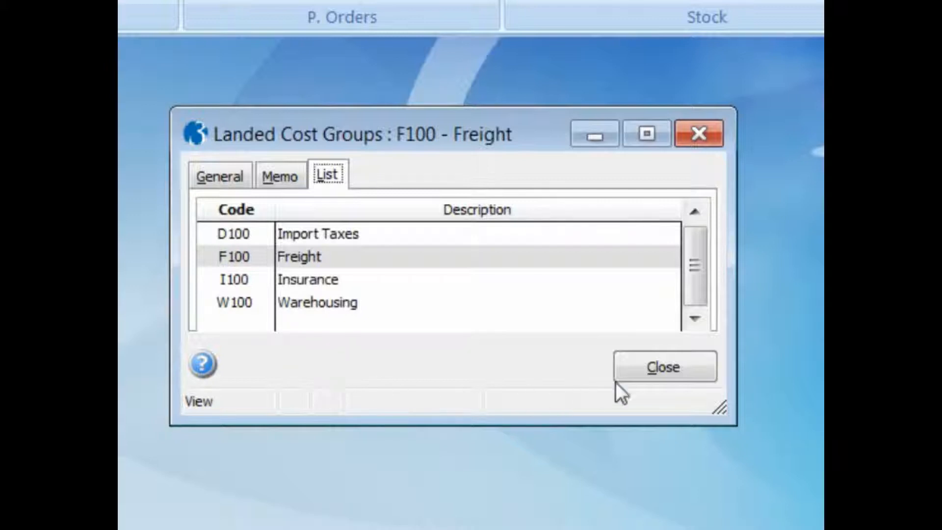
click(633, 374)
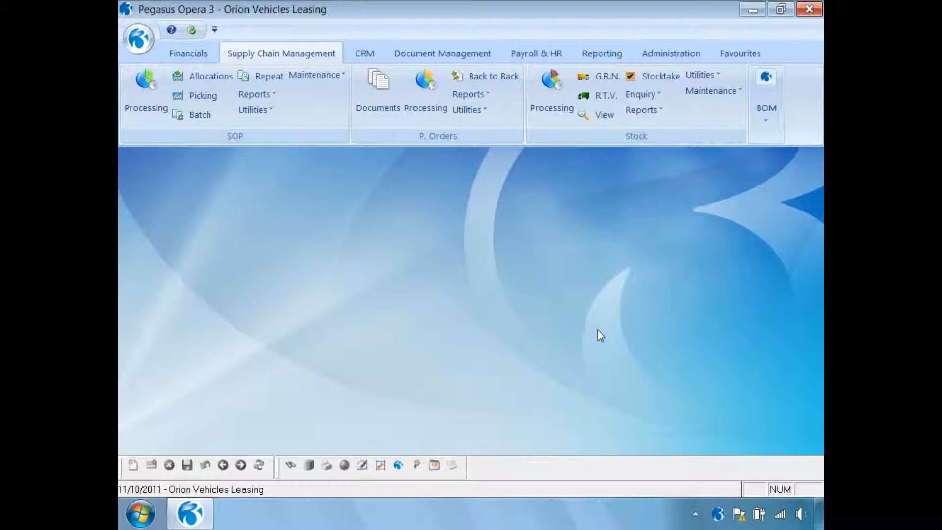
Step: Start a new stock landed cost type with code T001, description Sea Transport and group F100 Freight
click(717, 93)
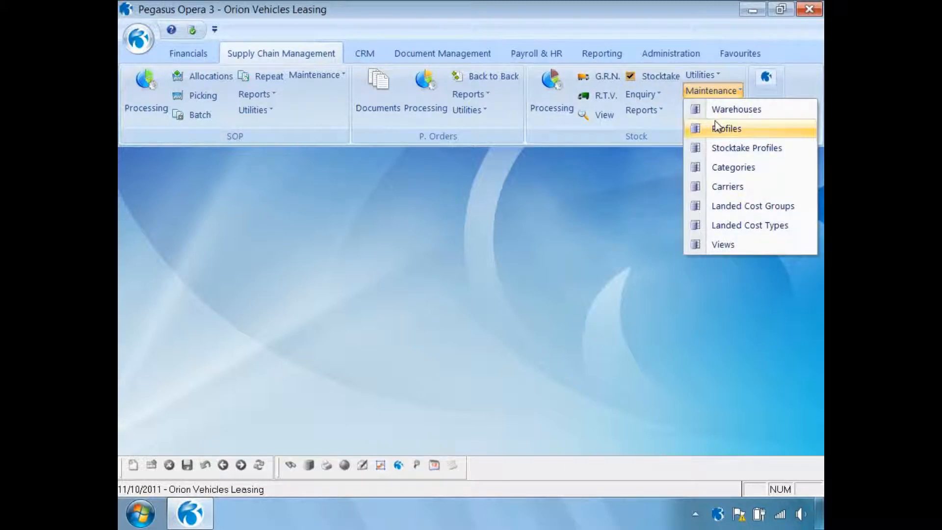
click(730, 226)
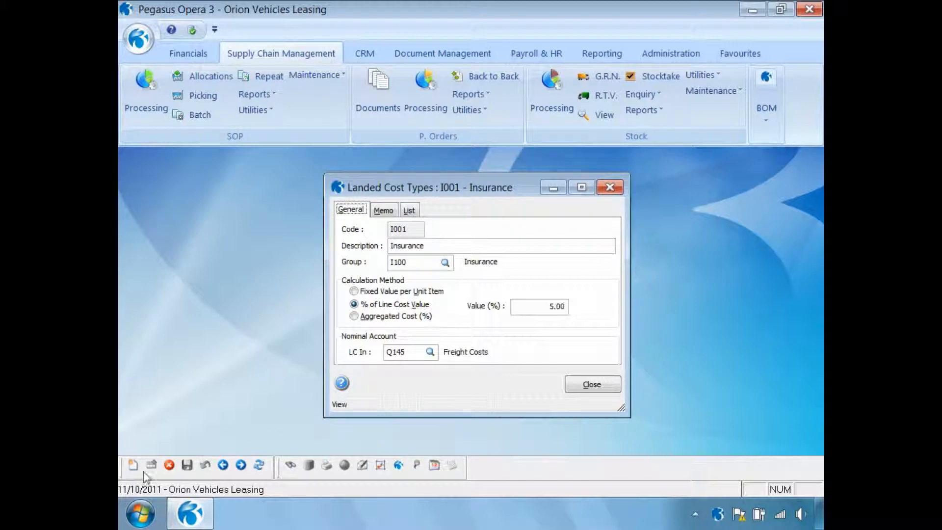
click(133, 466)
text(T001)
key(Tab)
text(Sea Transport)
key(Tab)
key(F4)
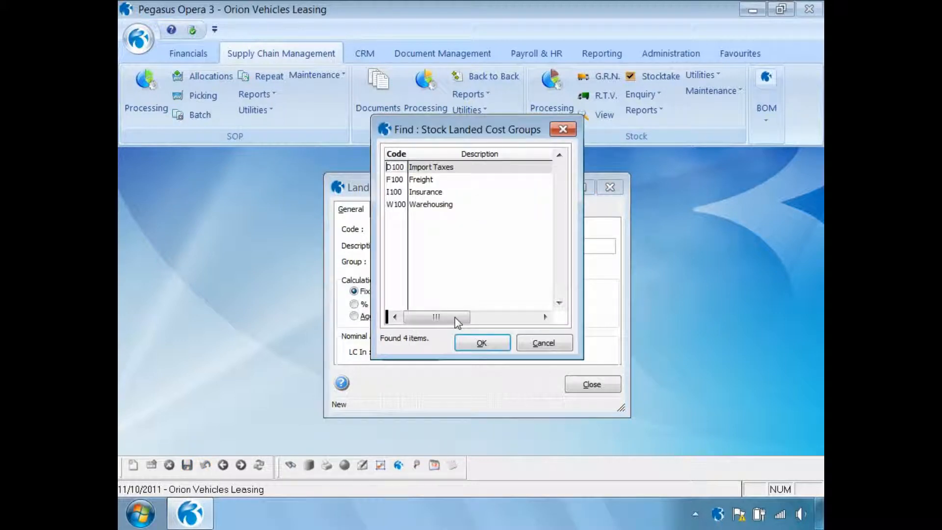
click(417, 180)
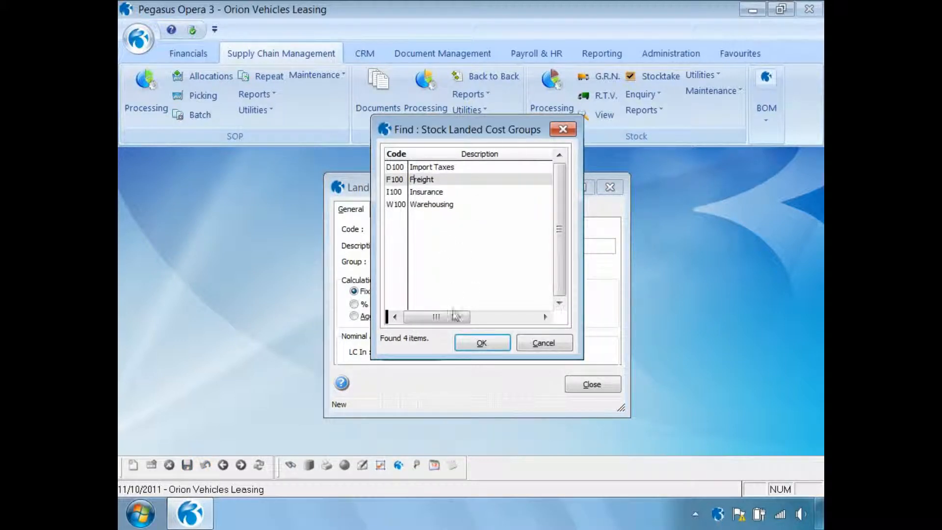
click(464, 344)
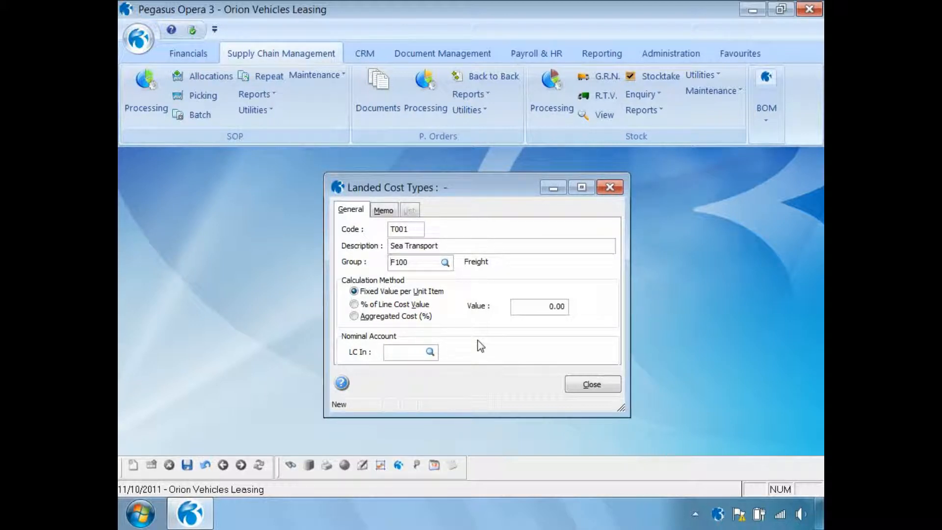
Step: Save the type with Fixed Value per Unit Item as calculation method and a value of 1.75, and review the landed cost types list
click(354, 304)
click(354, 317)
click(354, 291)
click(538, 306)
text(1.75)
click(187, 465)
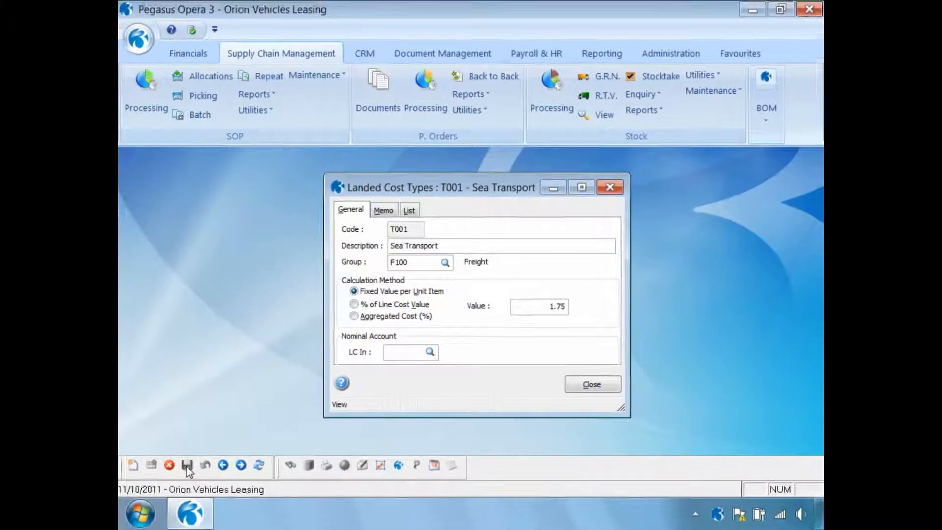
click(409, 210)
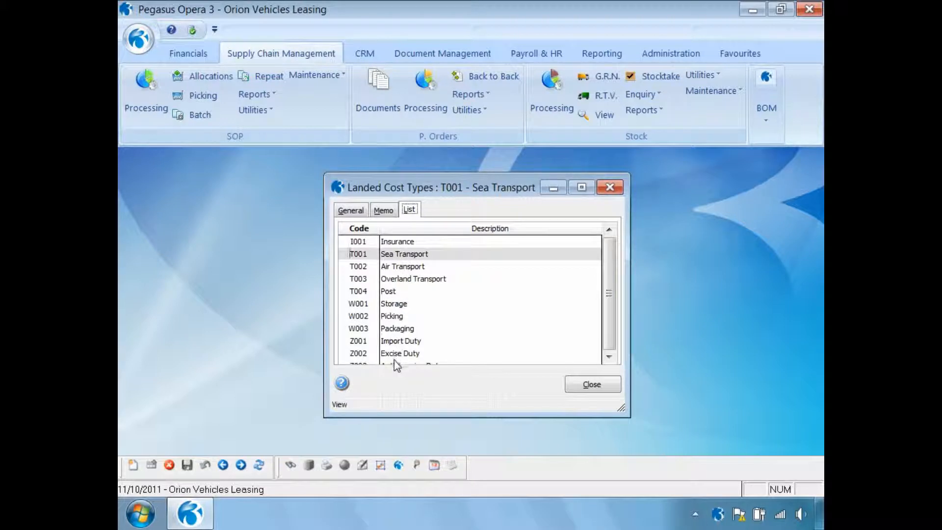
click(594, 385)
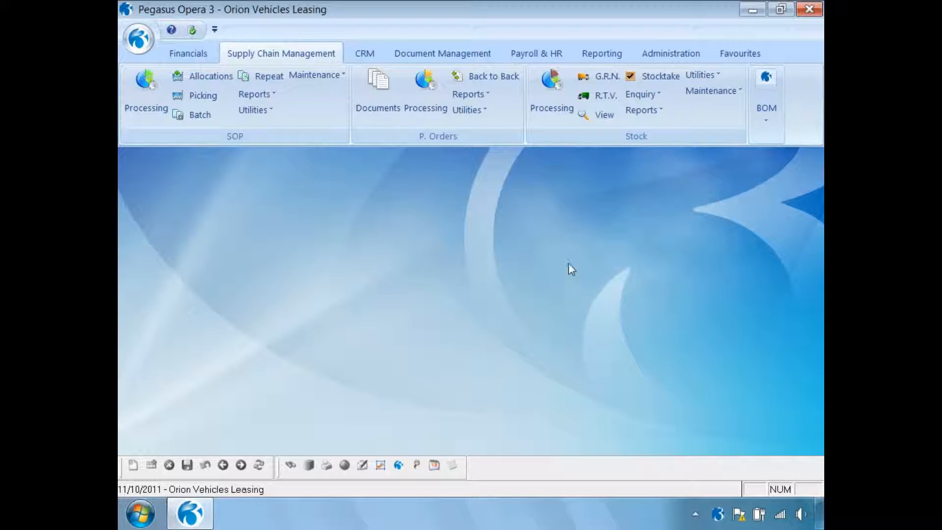
Step: Open the landed costs of stock item ZACD008 Sony Stereo WX-C600R and enable applying landed costs to it
click(548, 96)
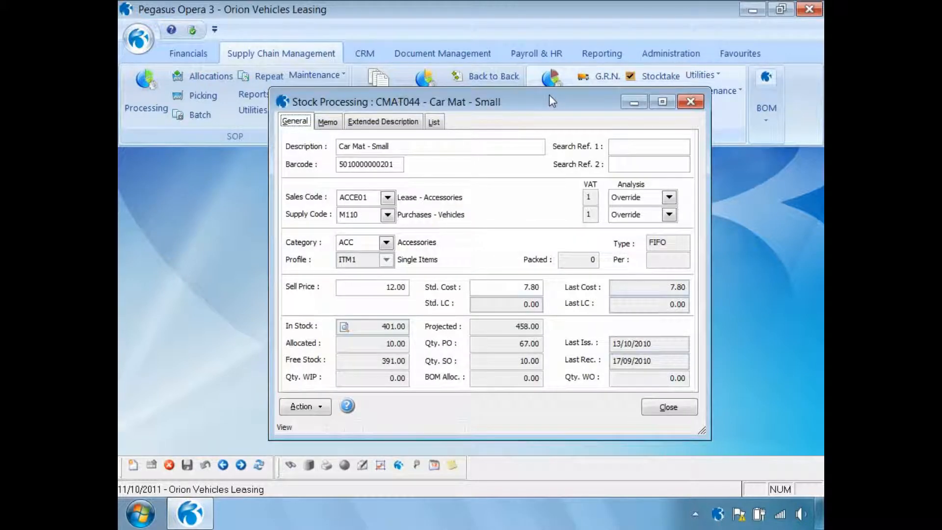
key(Page_Down)
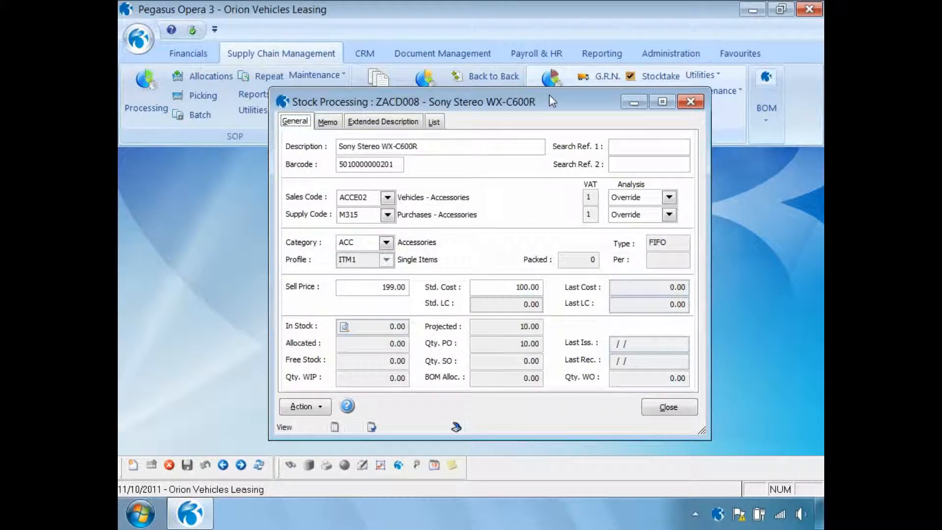
click(318, 406)
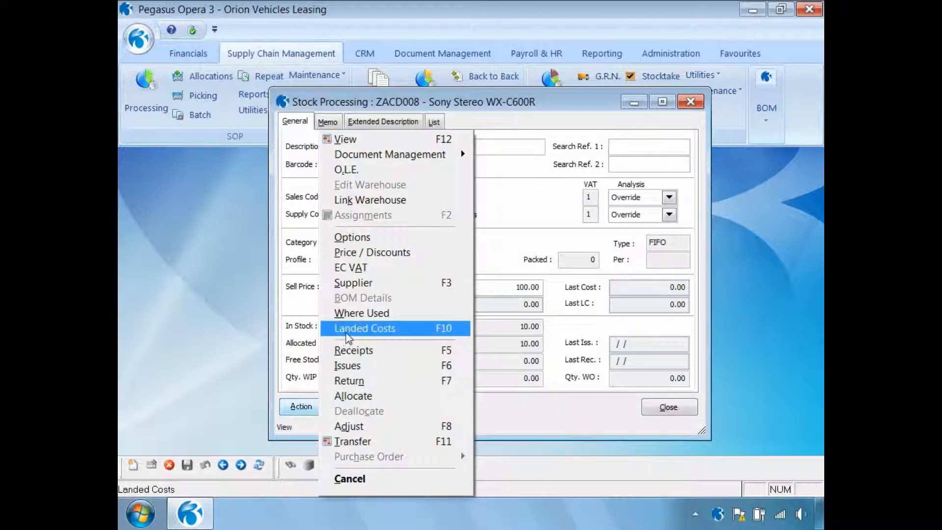
click(365, 328)
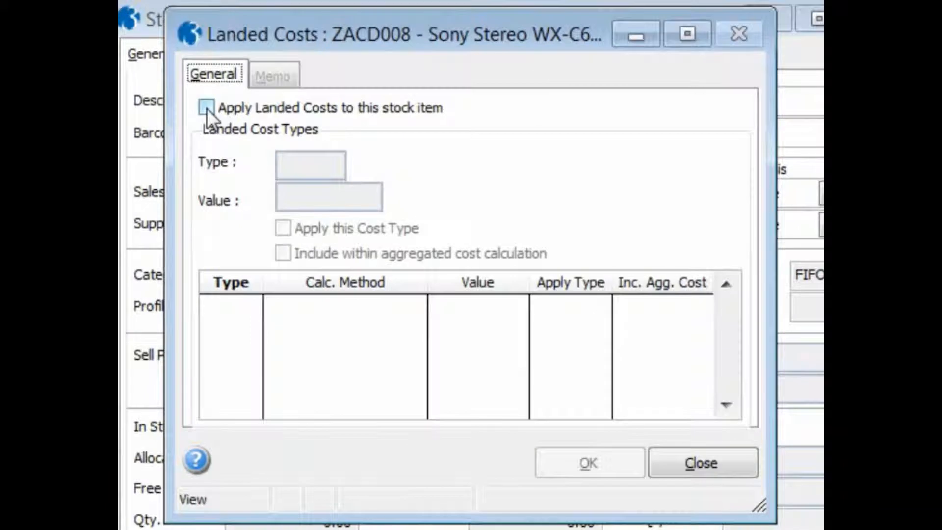
click(207, 108)
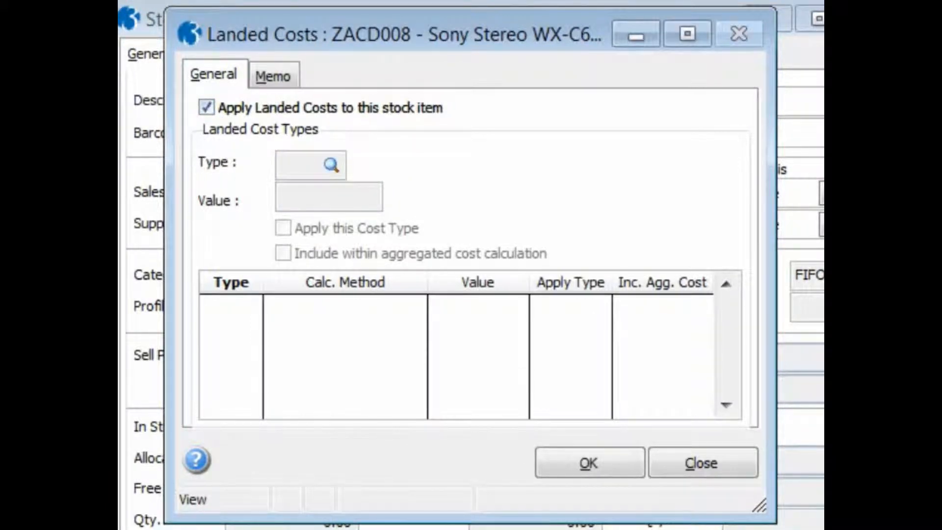
Step: Add landed cost type T001 Sea Transport to the stock item and include it within the aggregated cost calculation
key(ctrl+n)
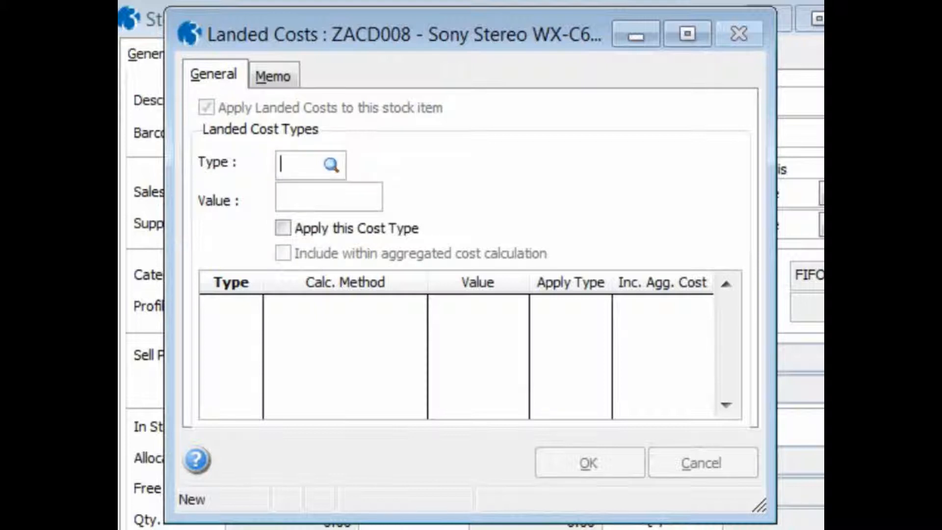
key(F4)
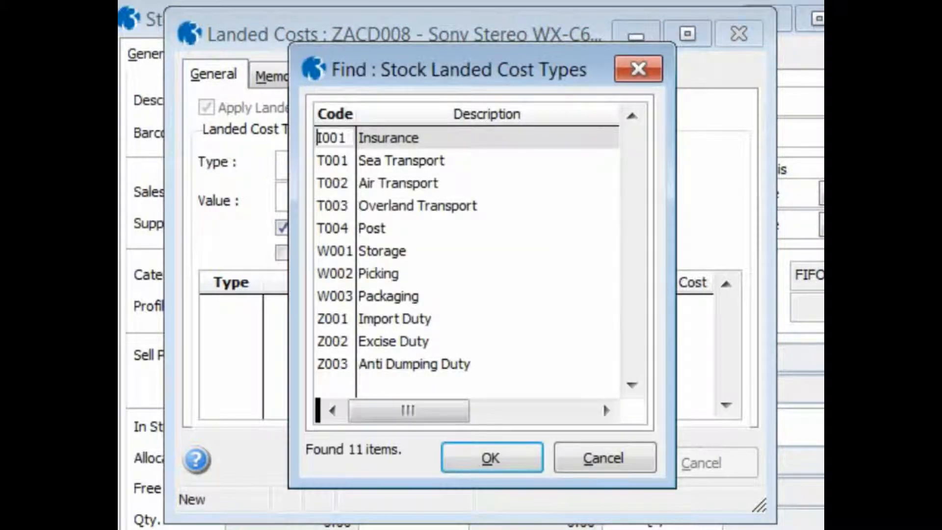
click(335, 165)
click(477, 454)
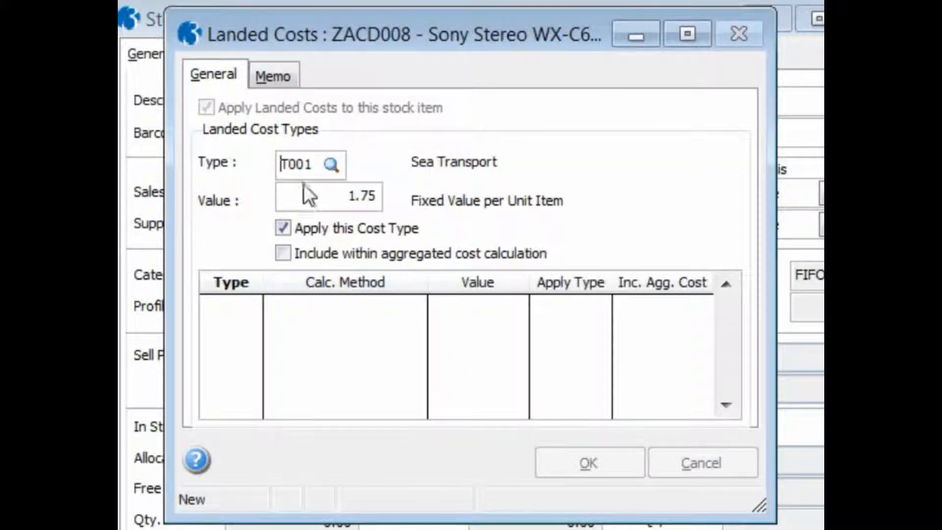
drag(327, 197, 399, 198)
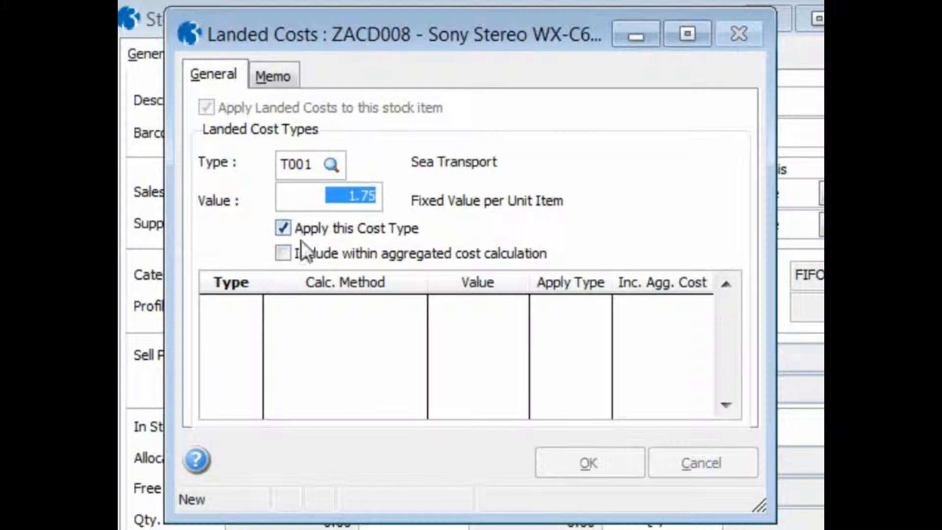
click(278, 251)
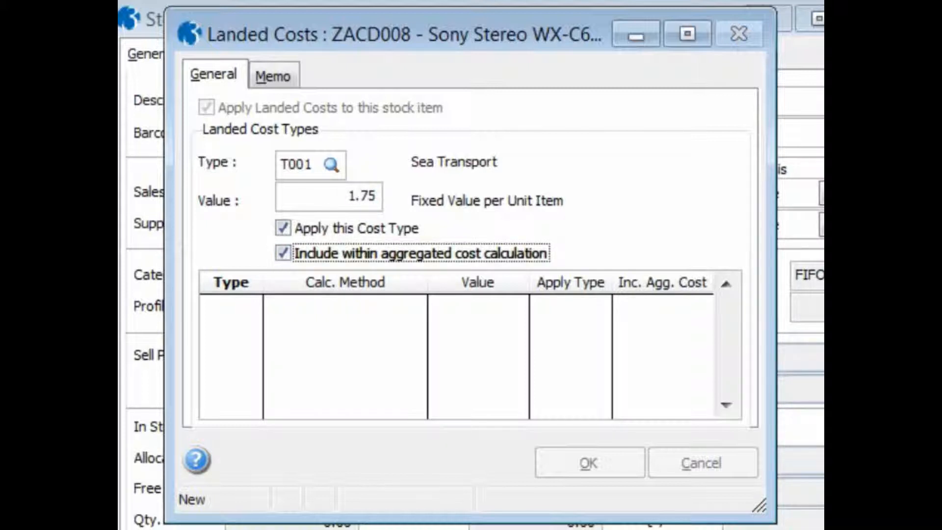
key(Return)
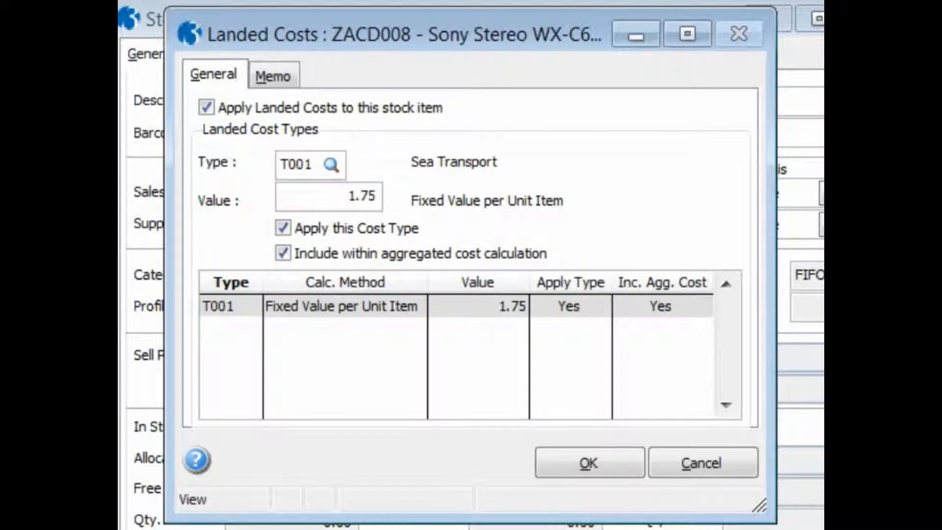
Step: Add type I001 Insurance, included within the aggregated cost calculation, and try to accept the stock item's landed costs
key(ctrl+n)
key(Tab)
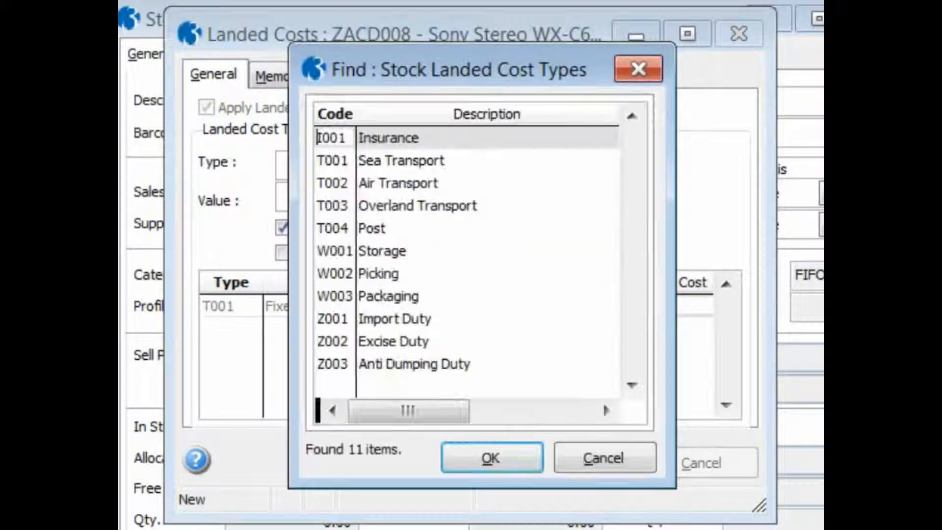
click(500, 455)
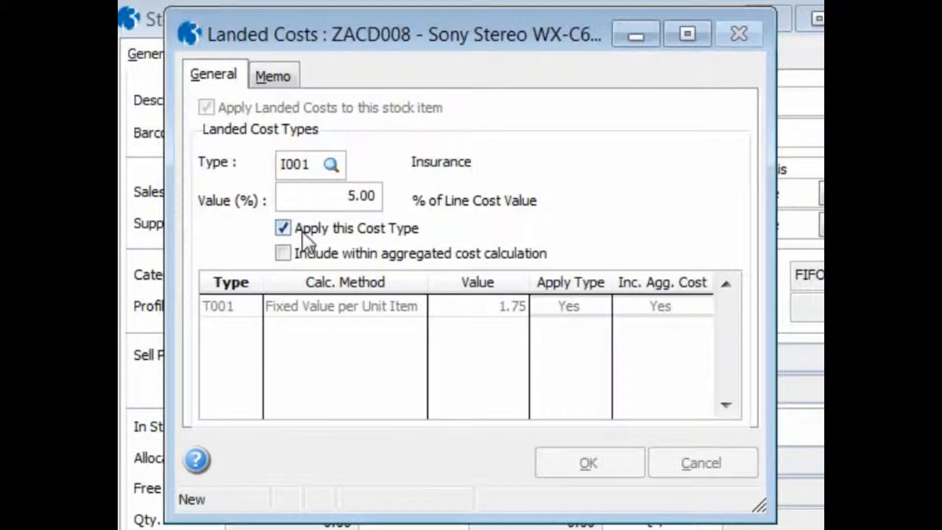
click(280, 249)
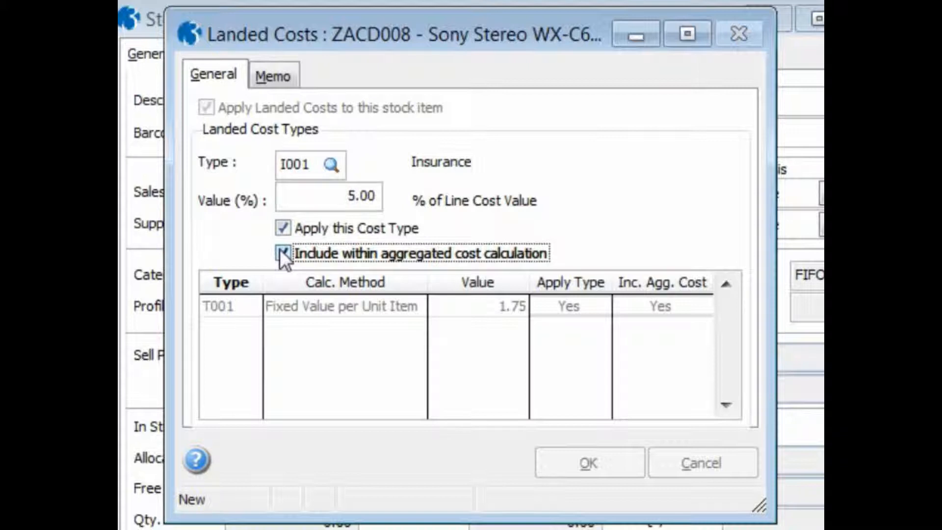
key(Return)
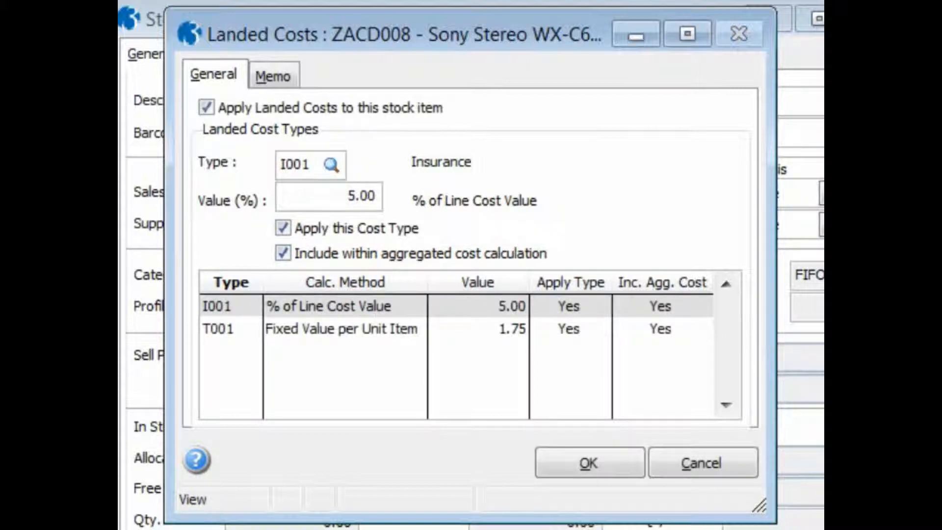
click(624, 462)
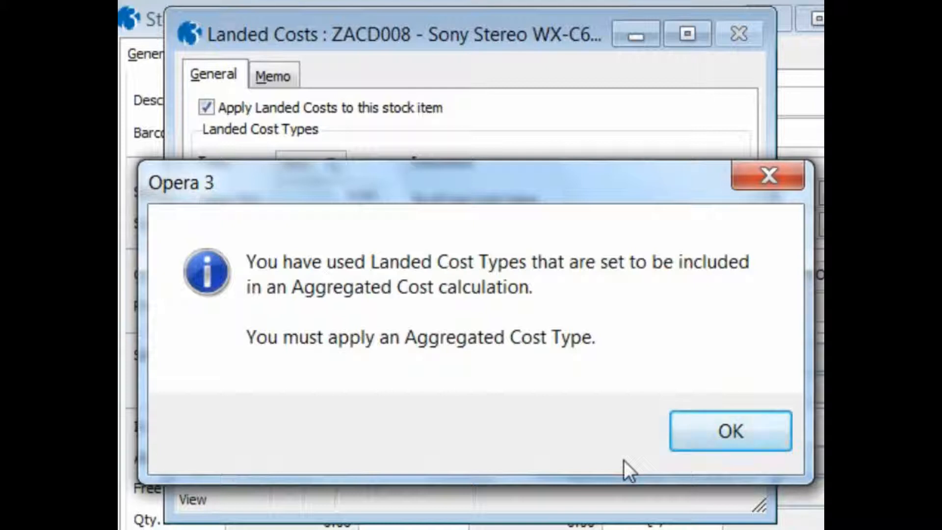
click(707, 424)
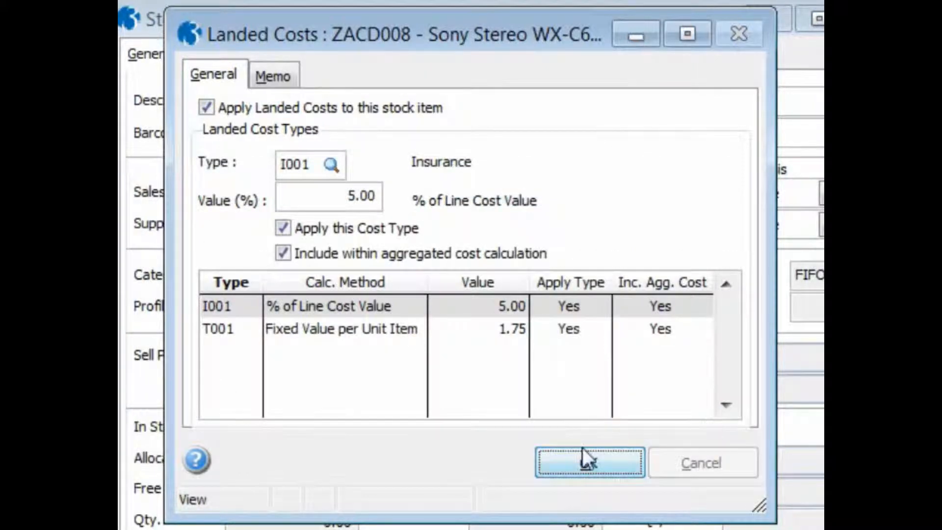
Step: Add landed cost type Z003 Anti Dumping Duty to stock item ZACD008, accept the stock item's landed costs and close them
key(Return)
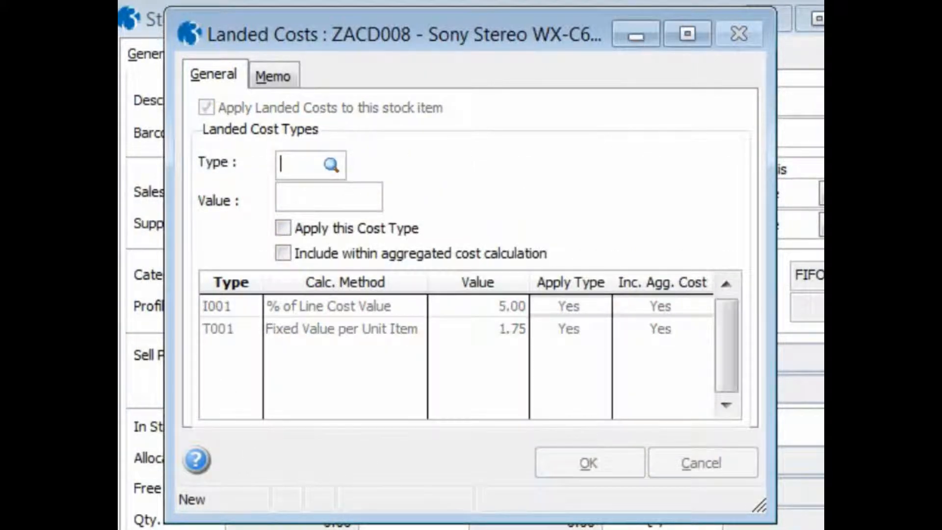
key(F4)
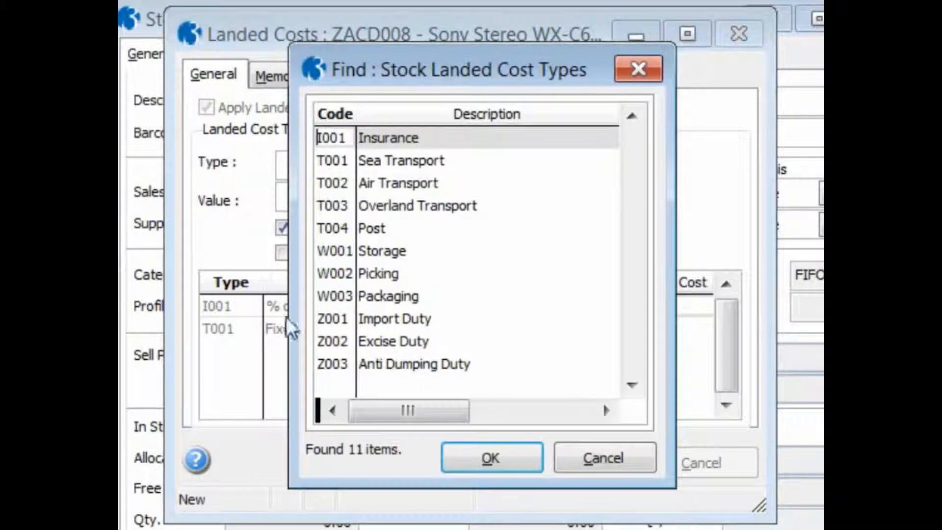
click(408, 364)
click(463, 460)
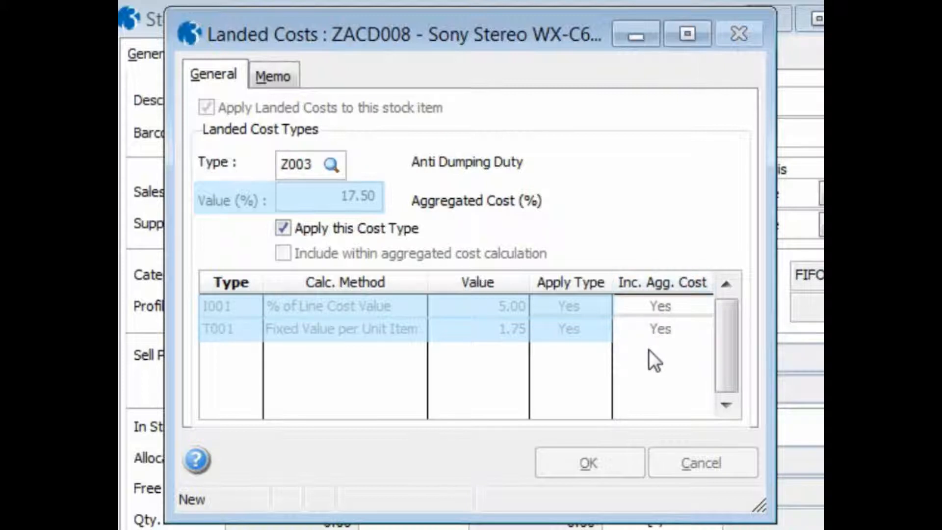
key(Return)
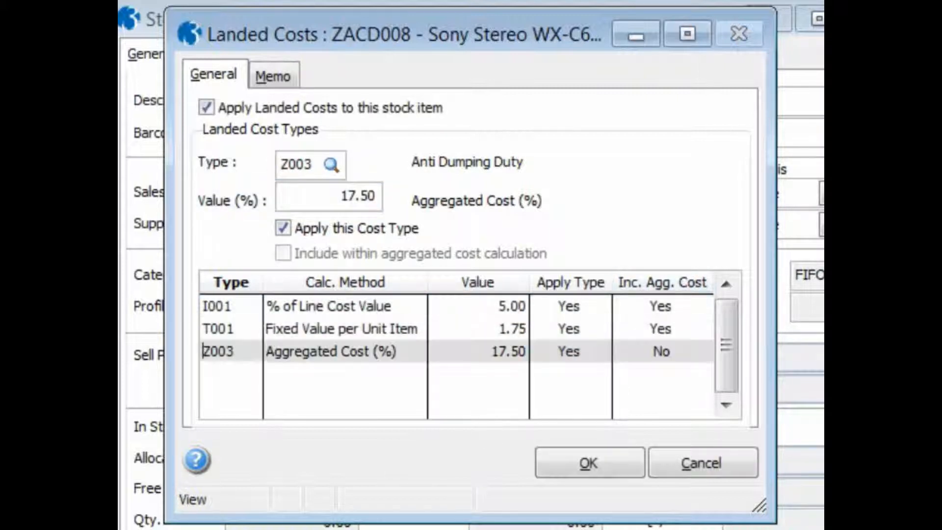
click(562, 460)
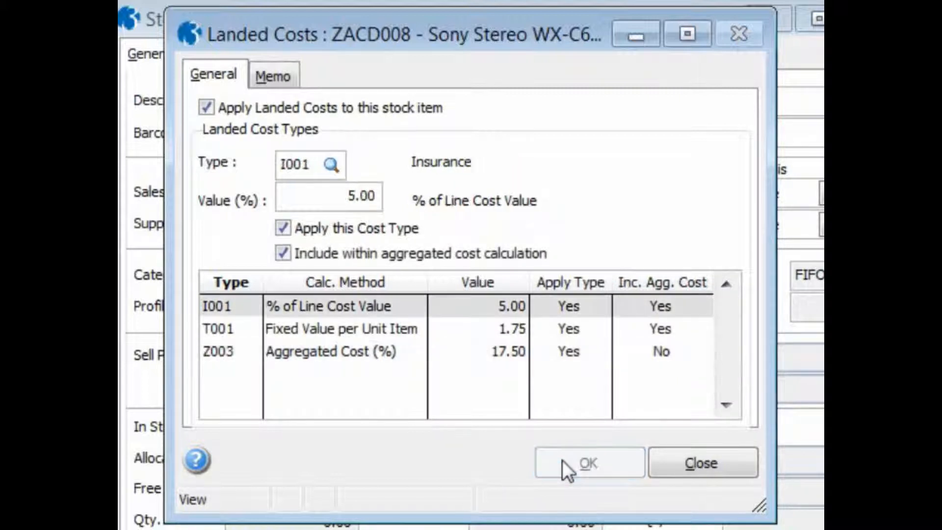
click(667, 461)
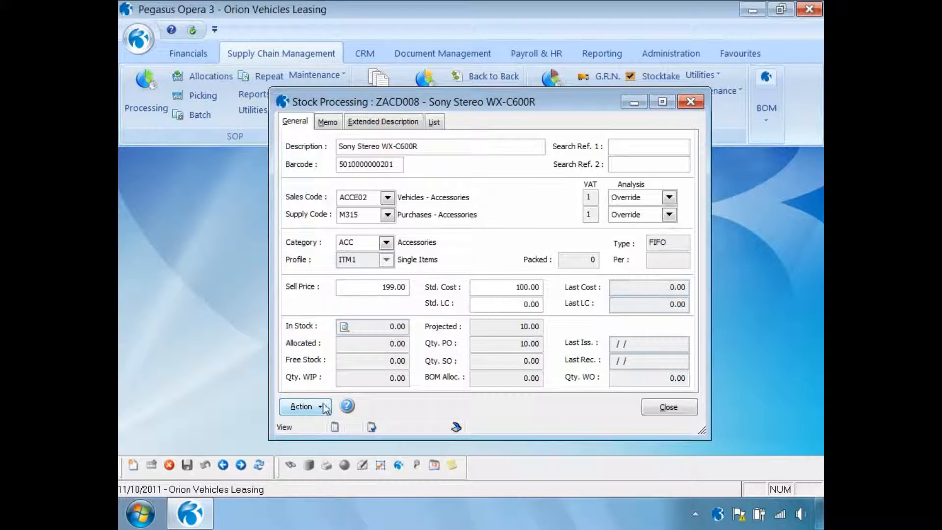
Step: Reopen the landed costs of stock item ZACD008, disable applying them to the item, and save and close
click(324, 407)
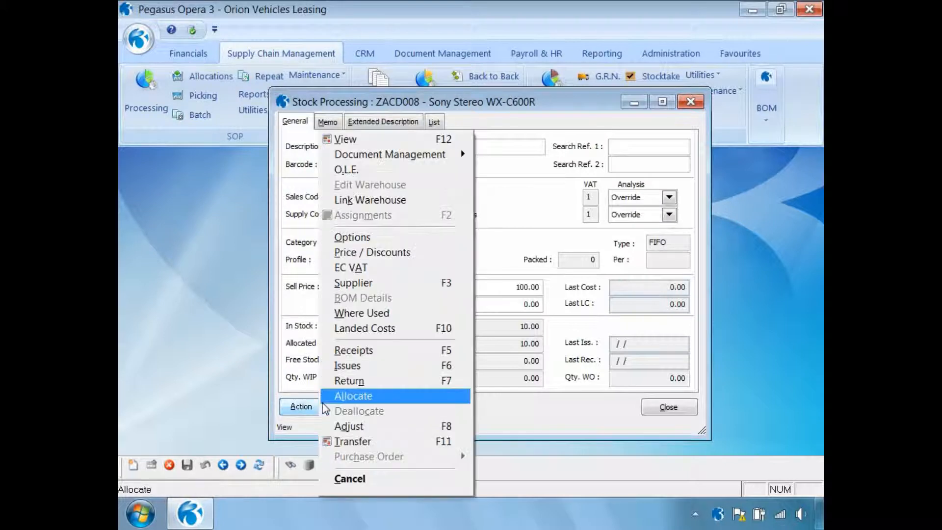
click(368, 326)
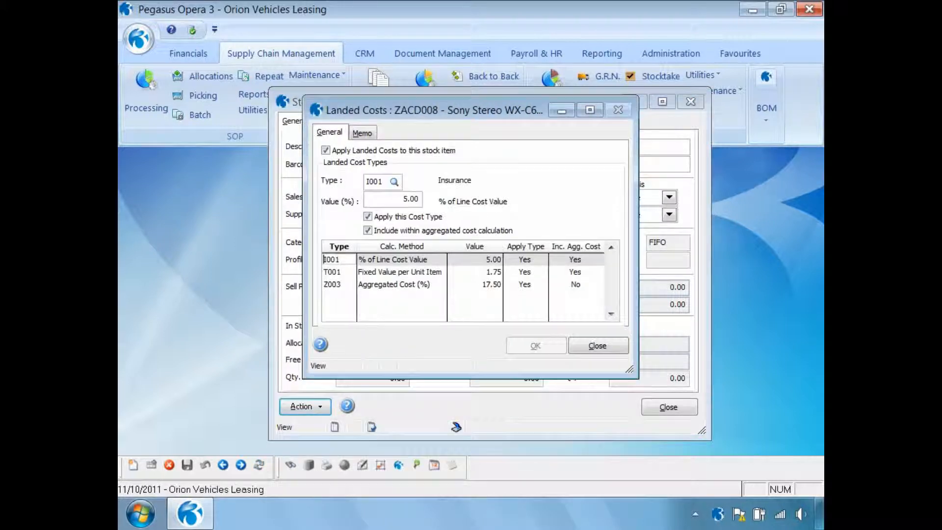
click(325, 151)
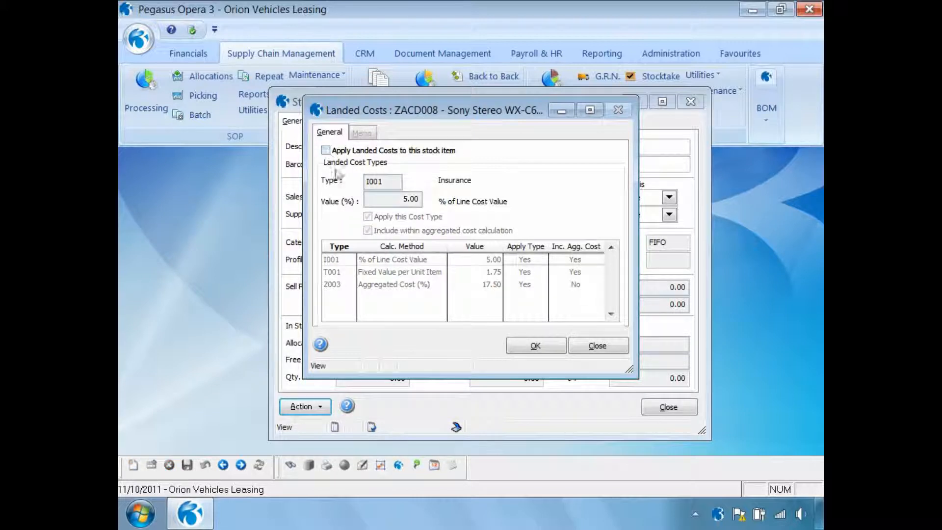
click(533, 345)
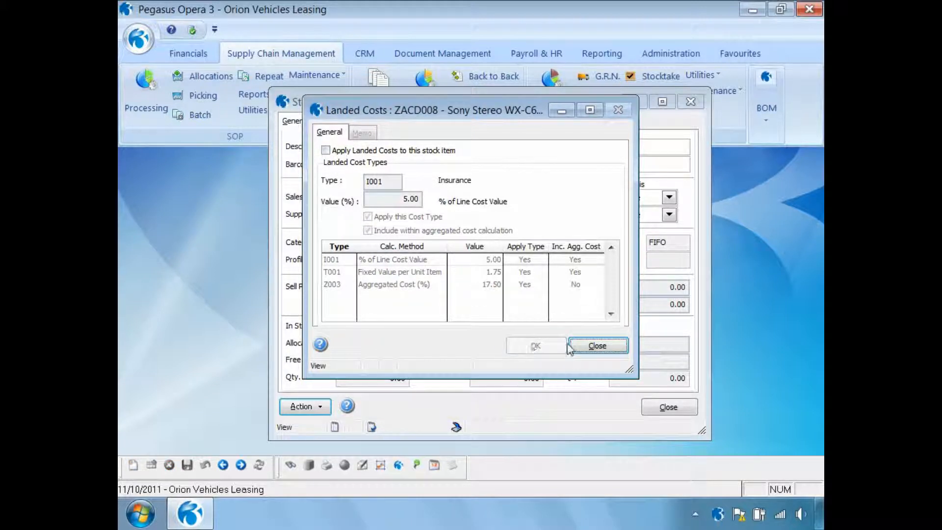
click(595, 345)
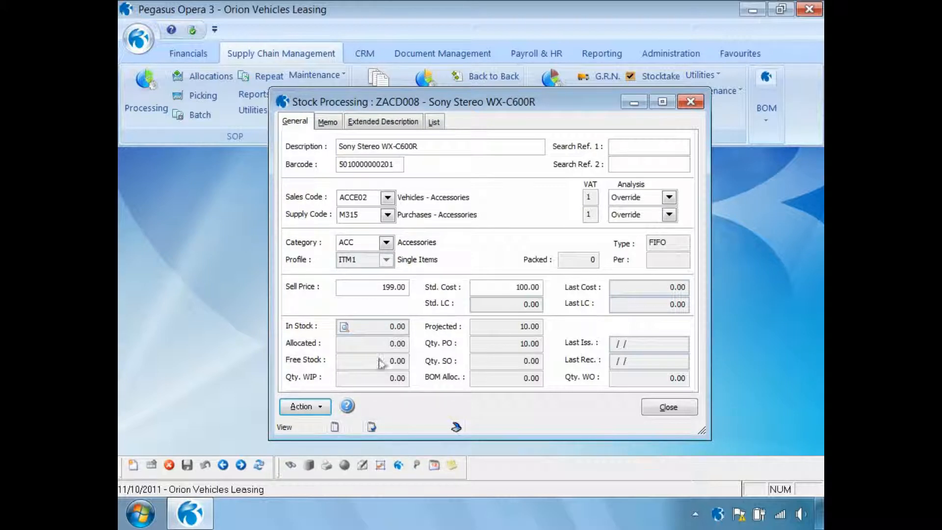
Step: Enable applying landed costs to stock item ZACD008 again, and save and close its landed costs
click(322, 409)
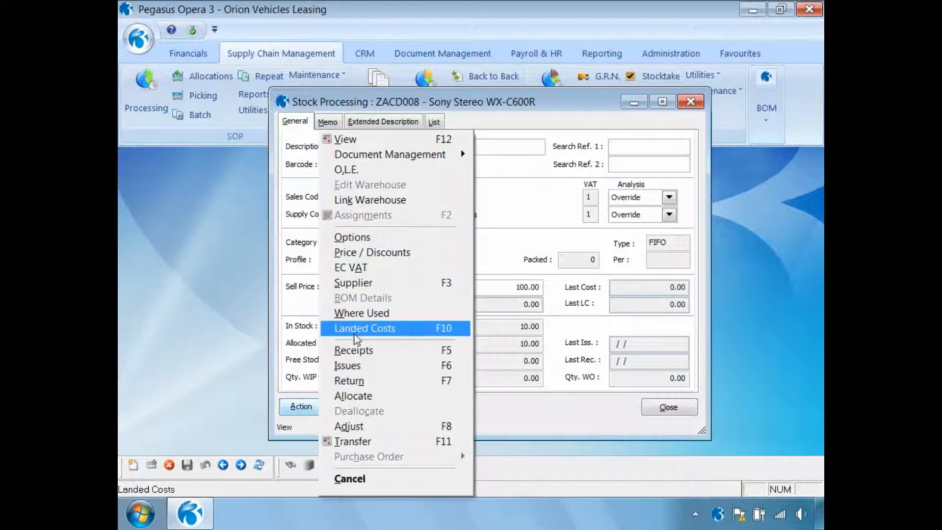
click(361, 330)
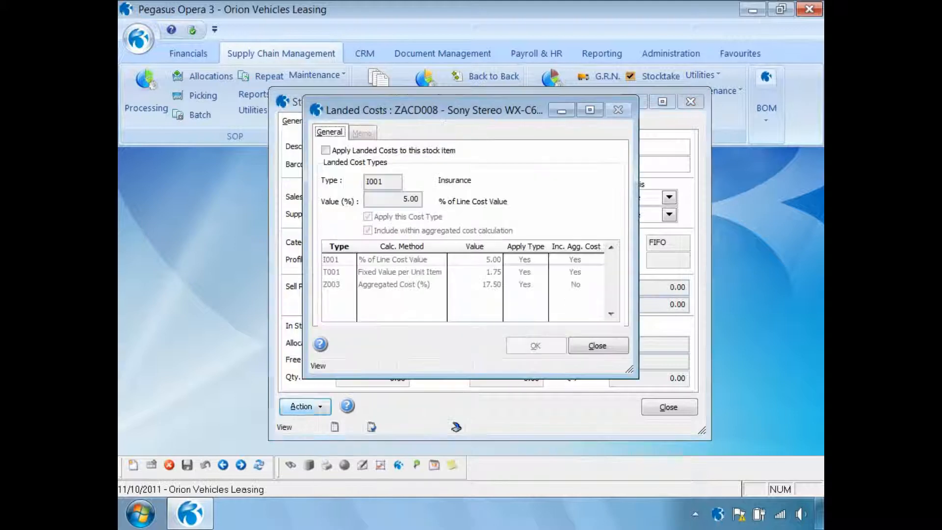
click(326, 150)
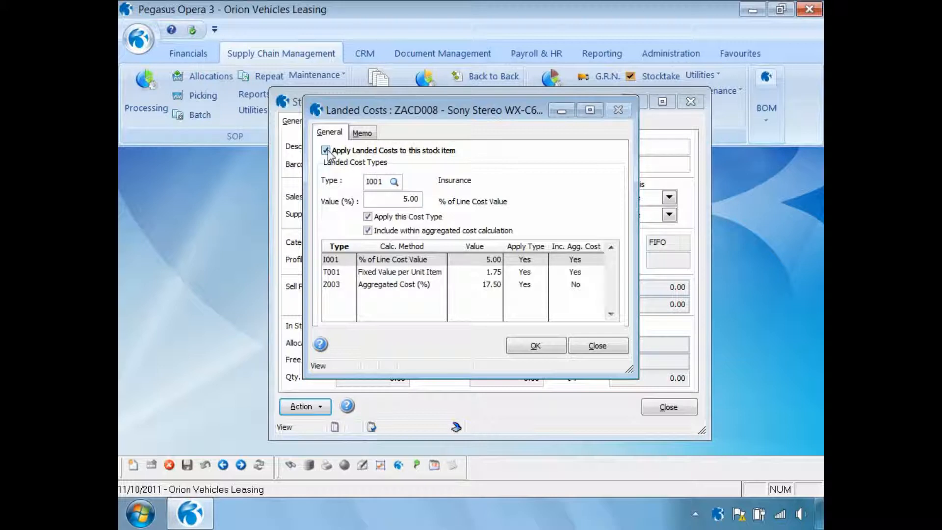
click(532, 349)
click(597, 347)
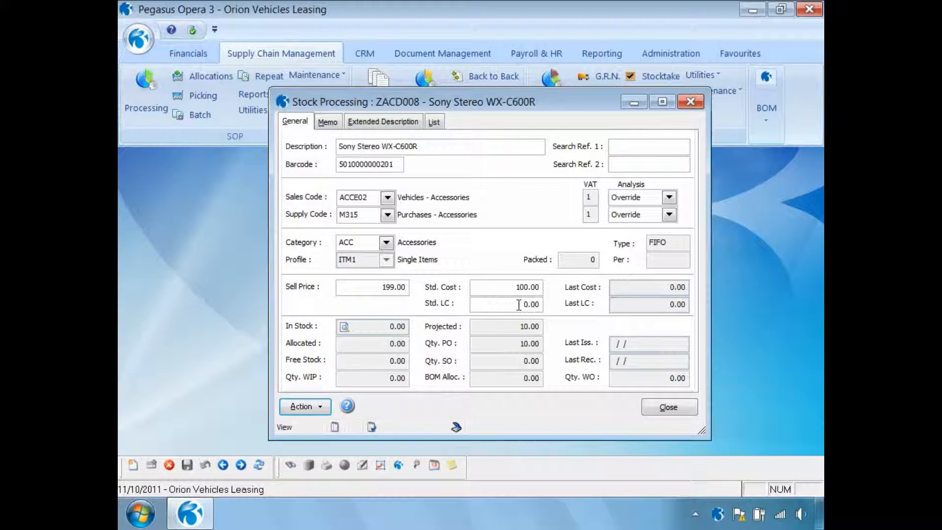
Step: Close the stock record and publish a landed costs recalculation for stock references CMAT044 to ZACD008 to the screen through Global Price Changes
drag(518, 305, 552, 307)
click(661, 406)
click(705, 75)
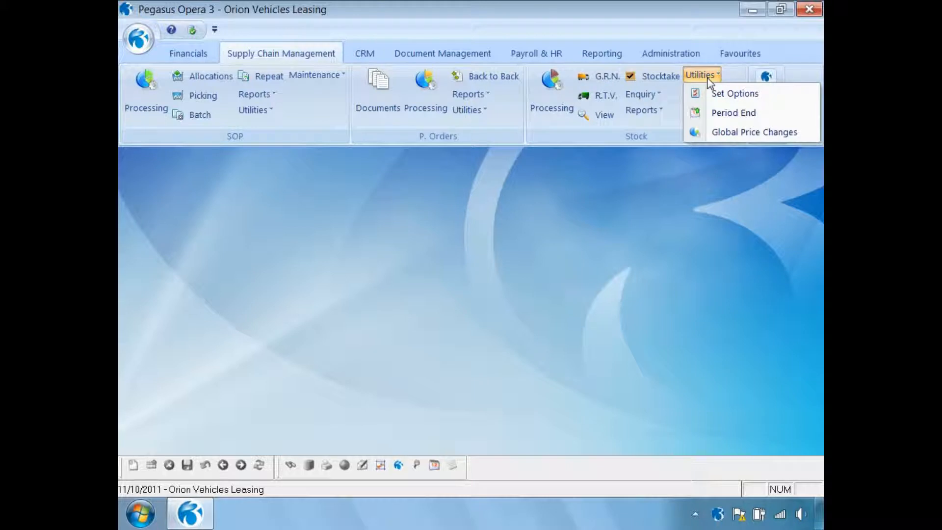
click(723, 134)
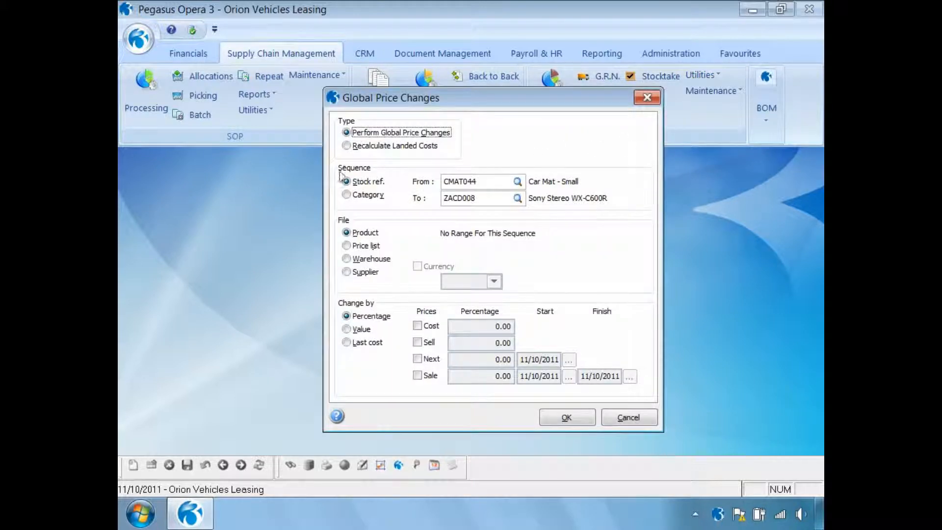
click(347, 146)
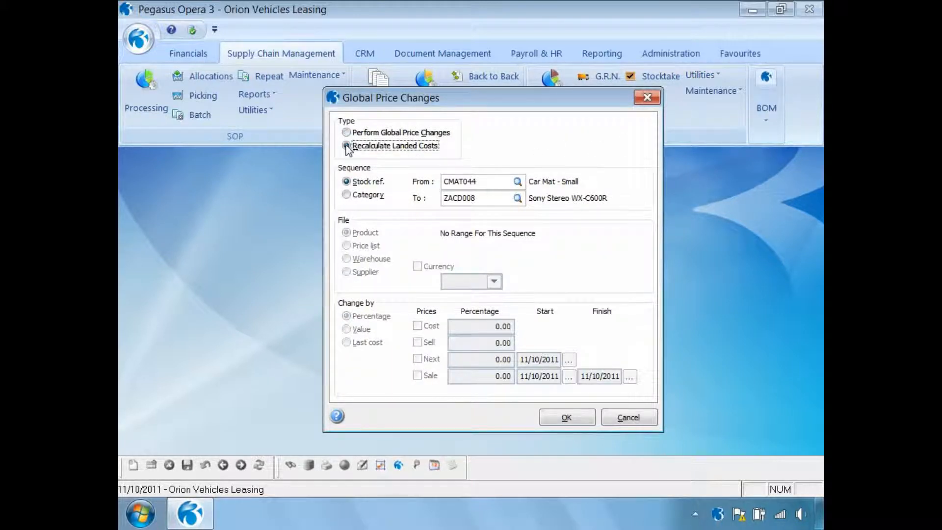
click(553, 418)
click(506, 314)
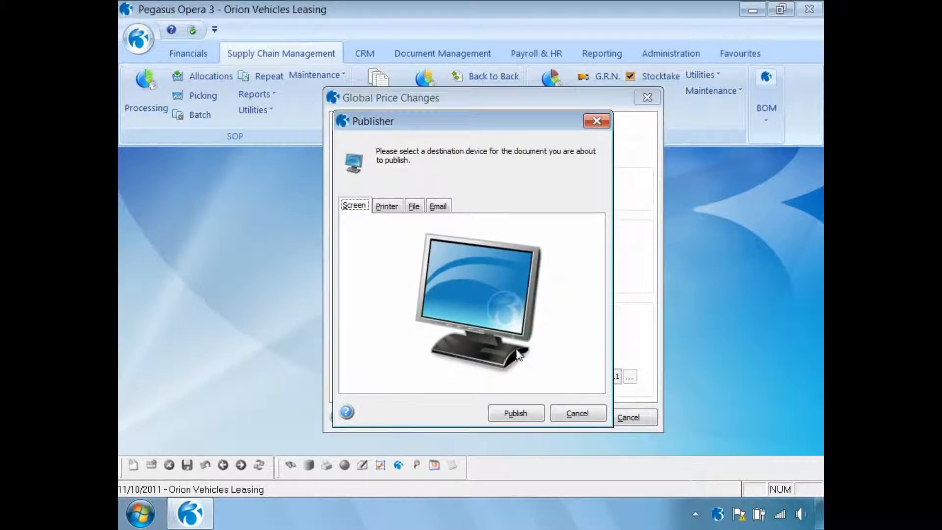
click(515, 413)
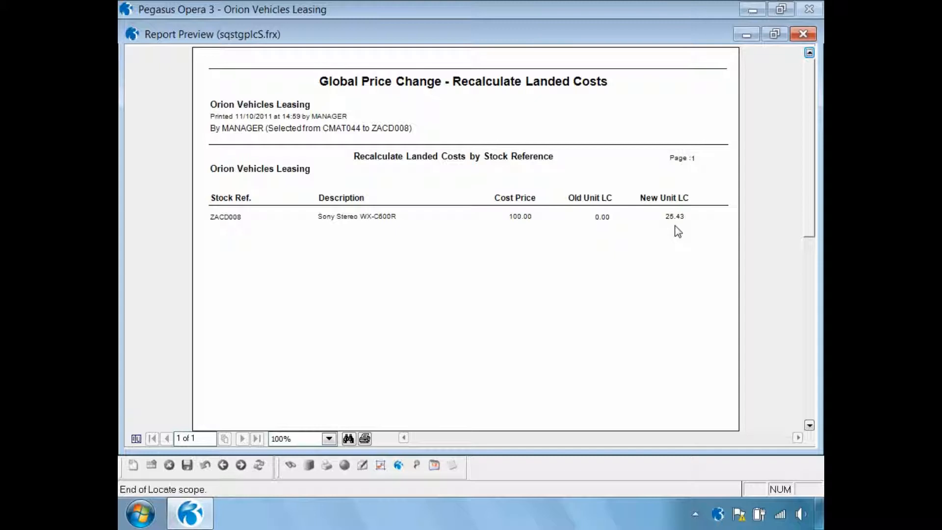
Step: Close the report preview, apply the landed costs recalculation and close Global Price Changes
click(803, 35)
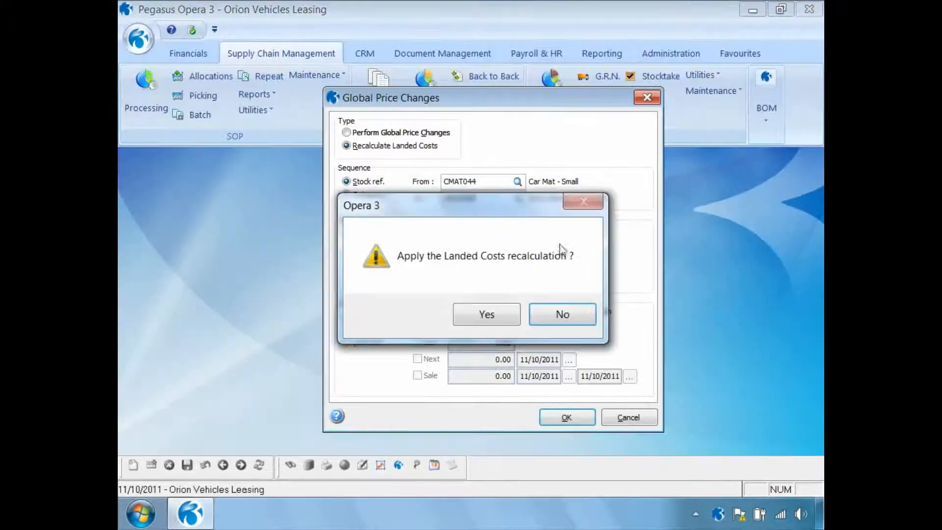
click(473, 318)
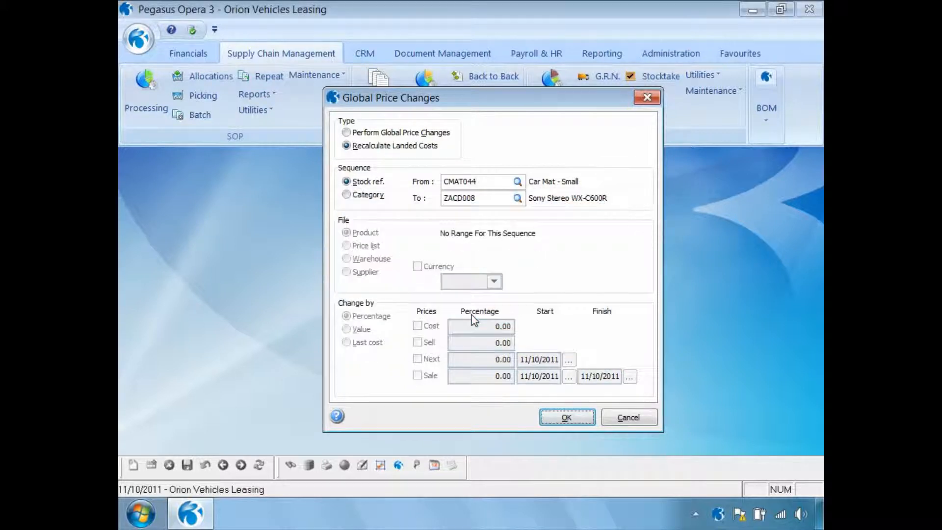
click(620, 418)
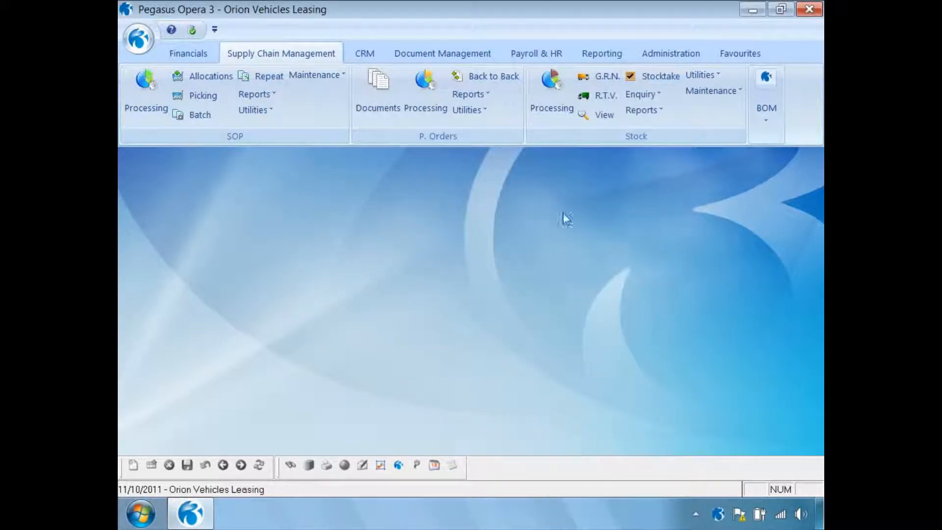
Step: Check the standard landed cost of stock item ZACD008 in Stock Processing and close the record
click(552, 96)
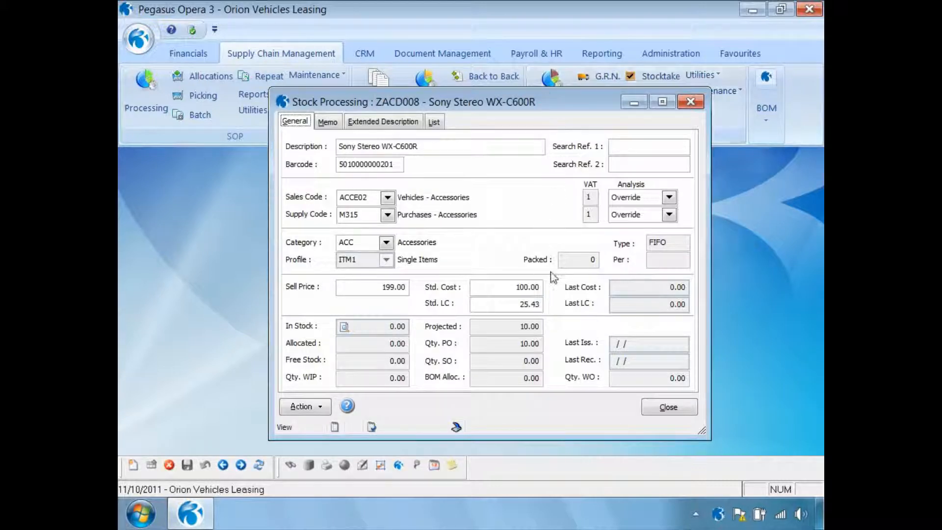
click(516, 307)
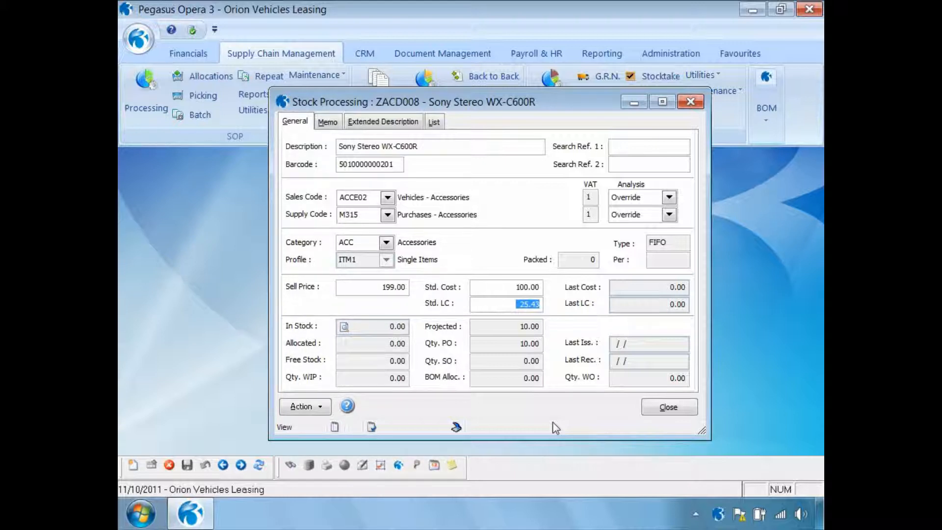
click(662, 409)
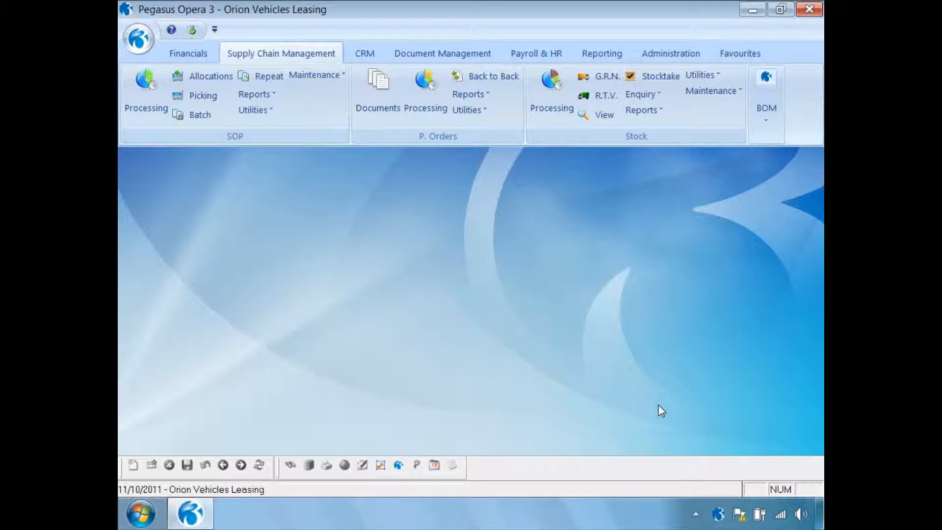
Step: Start a receipt for the Sony Stereo purchase order into warehouse MAIN with reference REF500 and shipping reference SR1000
click(425, 93)
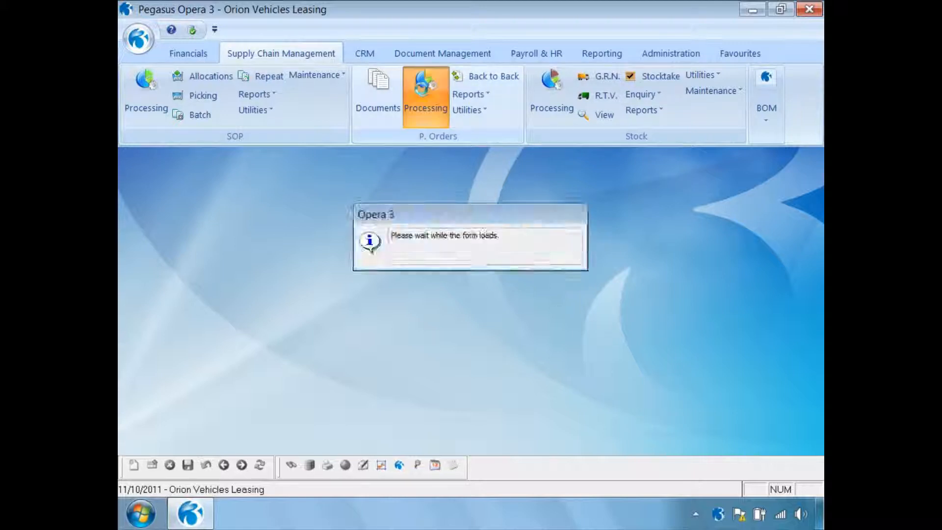
click(309, 407)
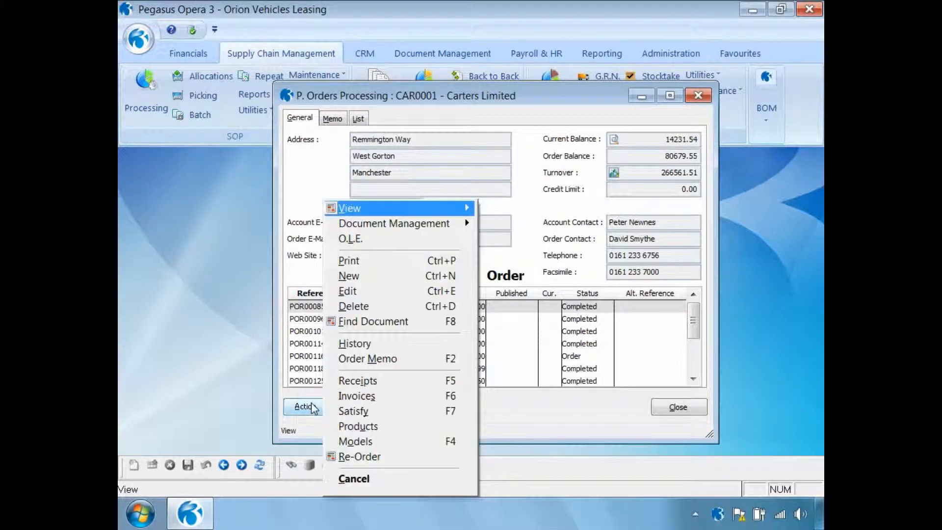
click(343, 381)
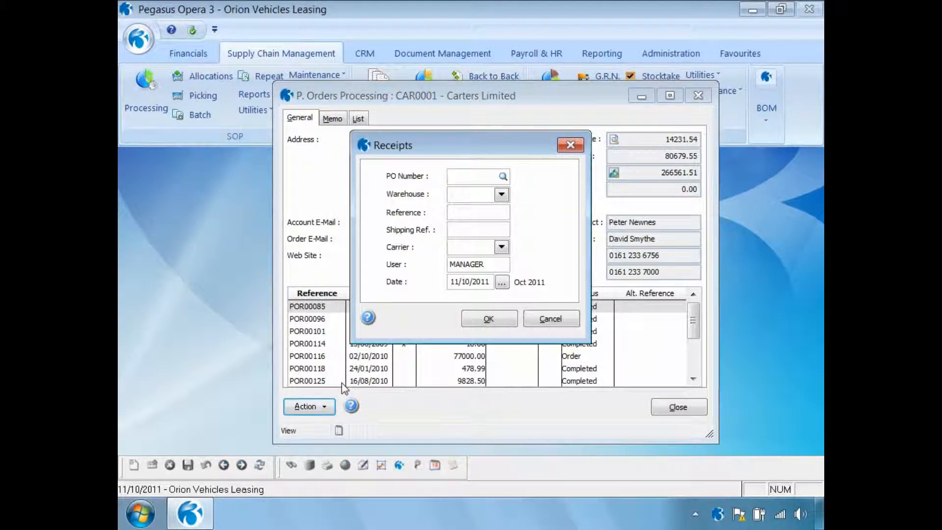
double_click(266, 227)
click(453, 212)
text(REF500)
key(Tab)
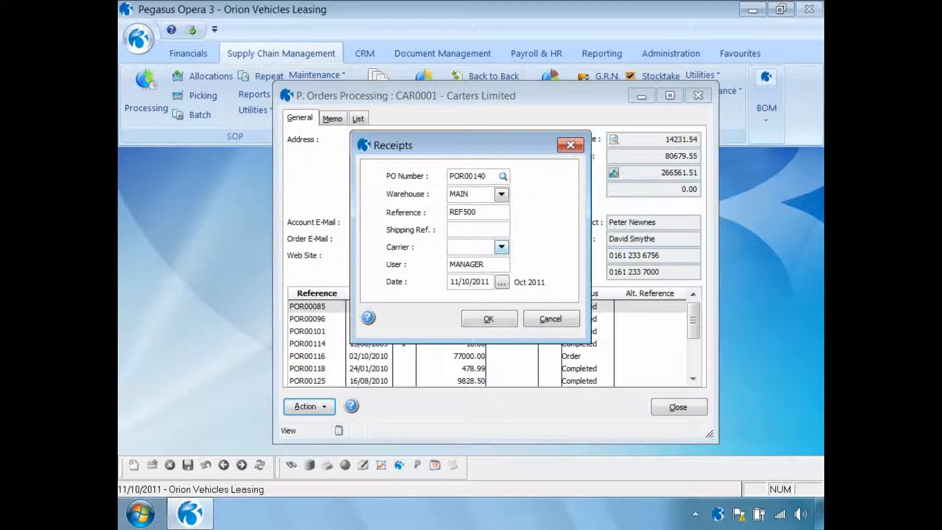
text(SR1000)
click(489, 319)
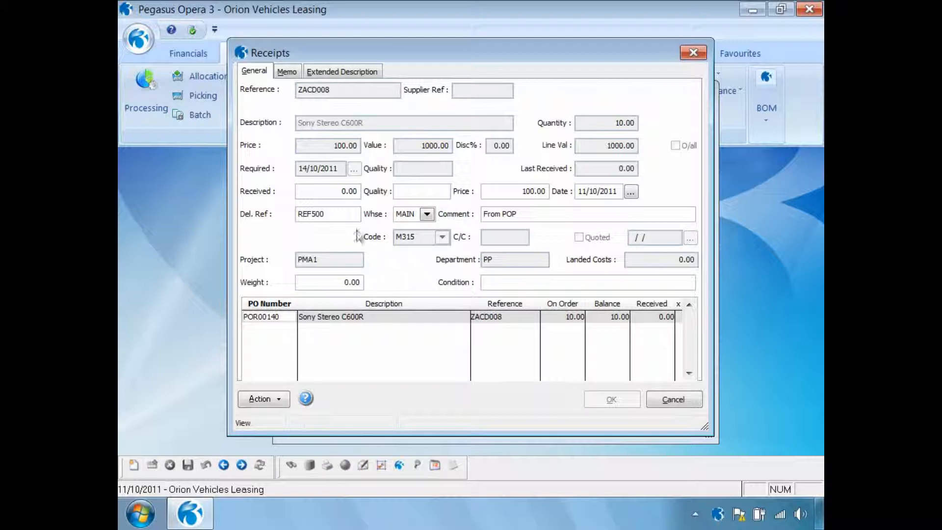
Step: Set the received quantity of the ZACD008 order line to 10 and select its receipt price
click(343, 191)
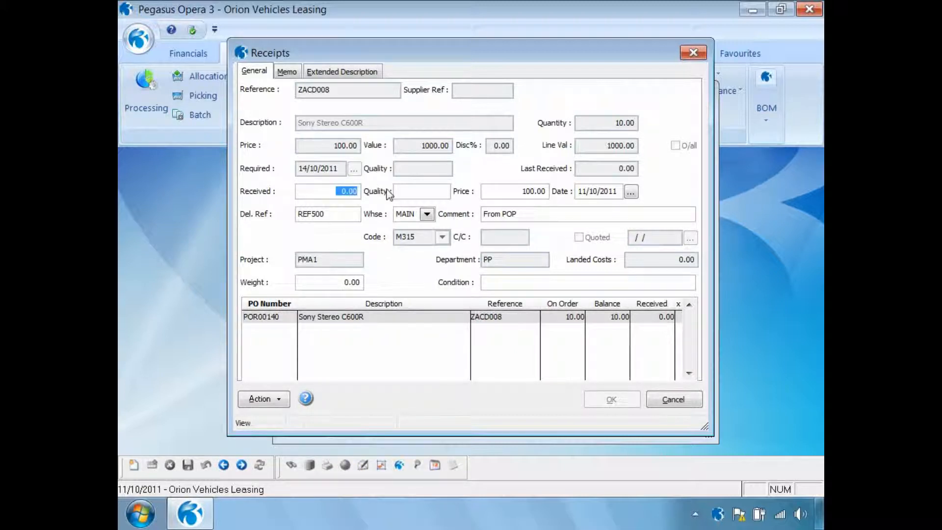
text(10)
key(Tab)
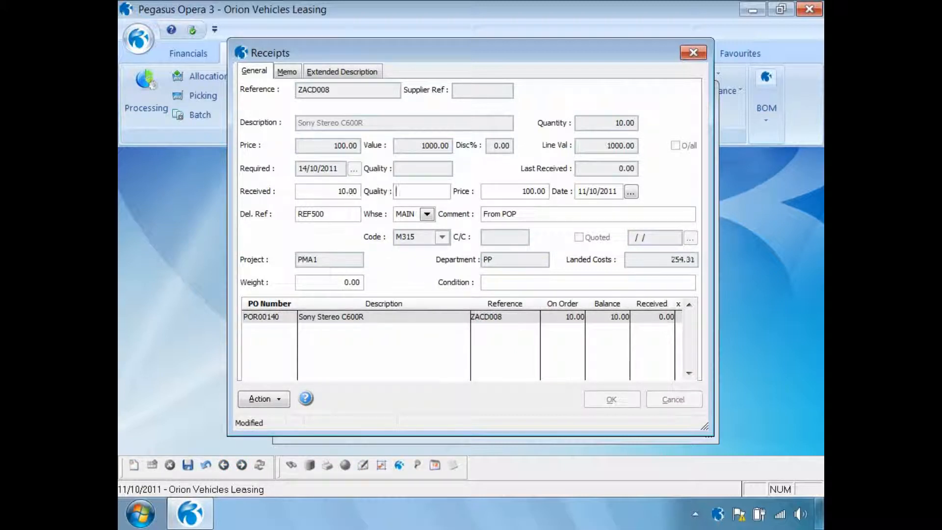
click(515, 191)
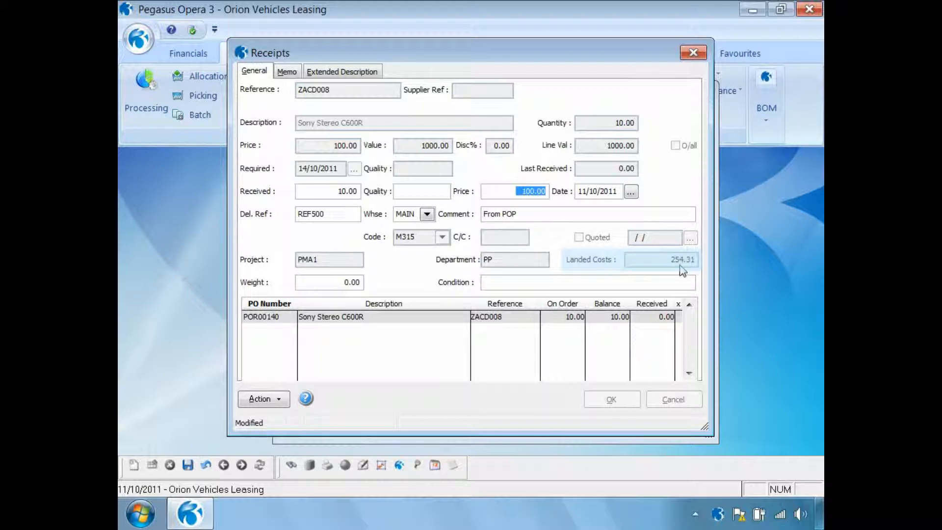
Step: Override the landed costs of the ZACD008 receipt line so that the Insurance cost type I001 is not applied
click(280, 404)
mouse_move(334, 454)
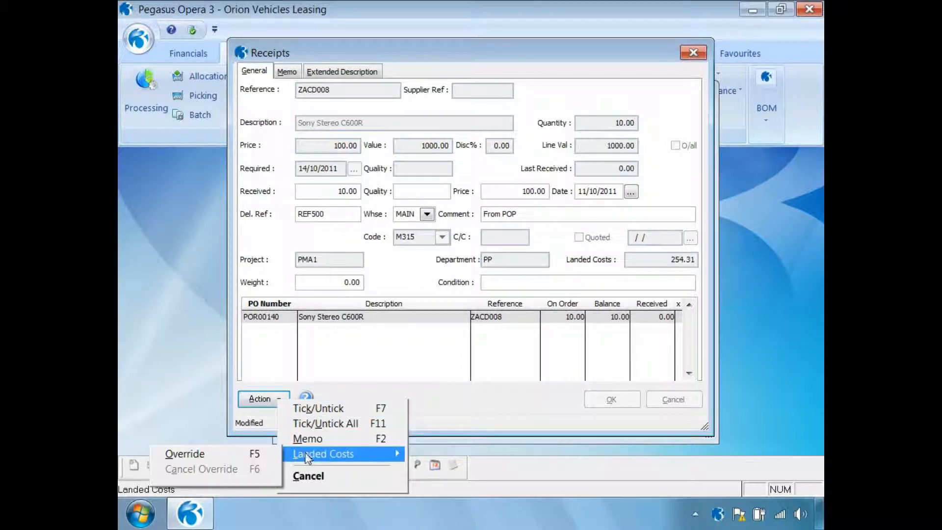
click(238, 459)
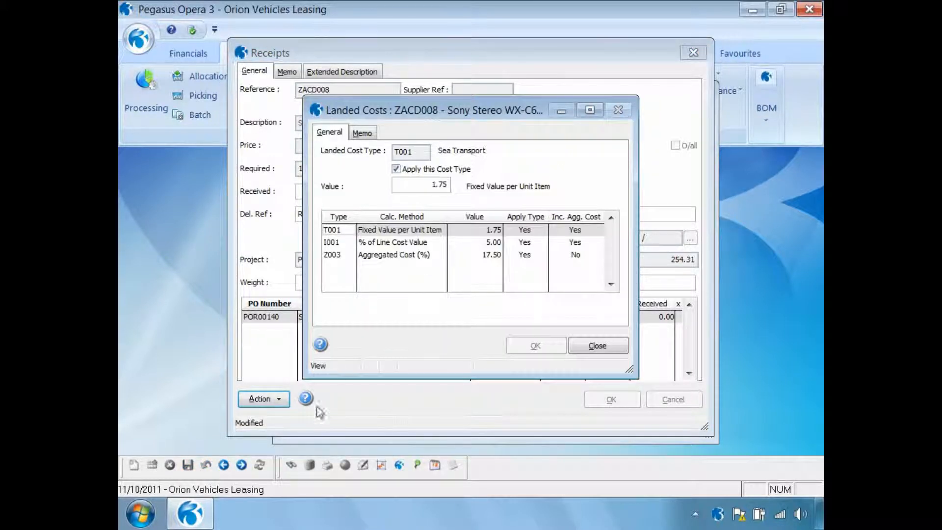
click(339, 242)
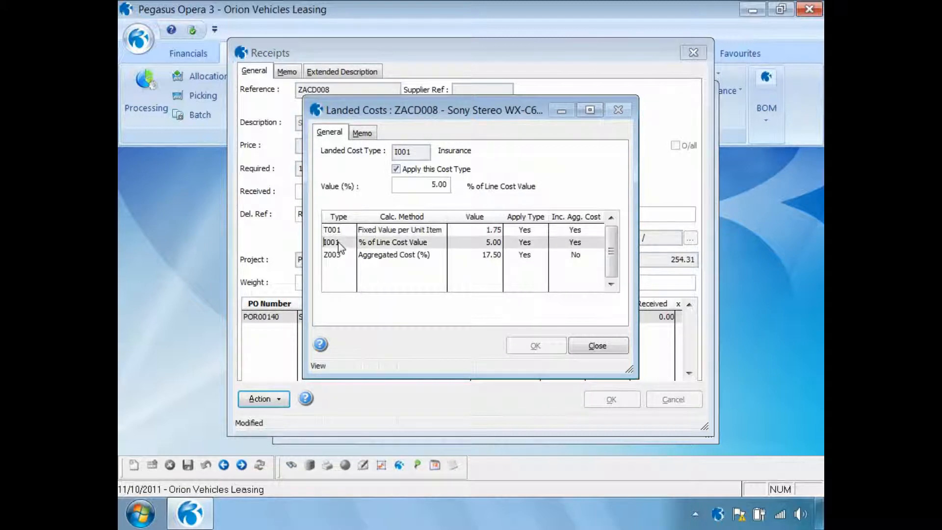
click(396, 169)
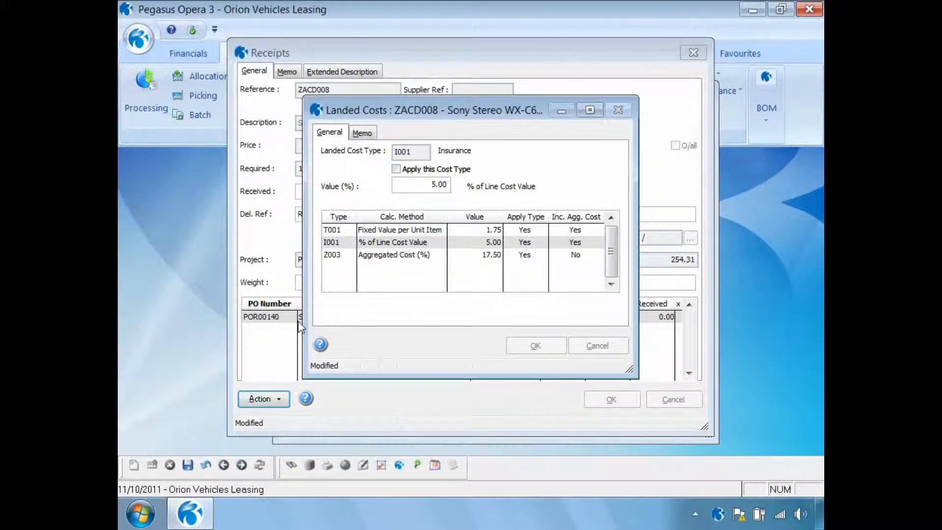
click(187, 465)
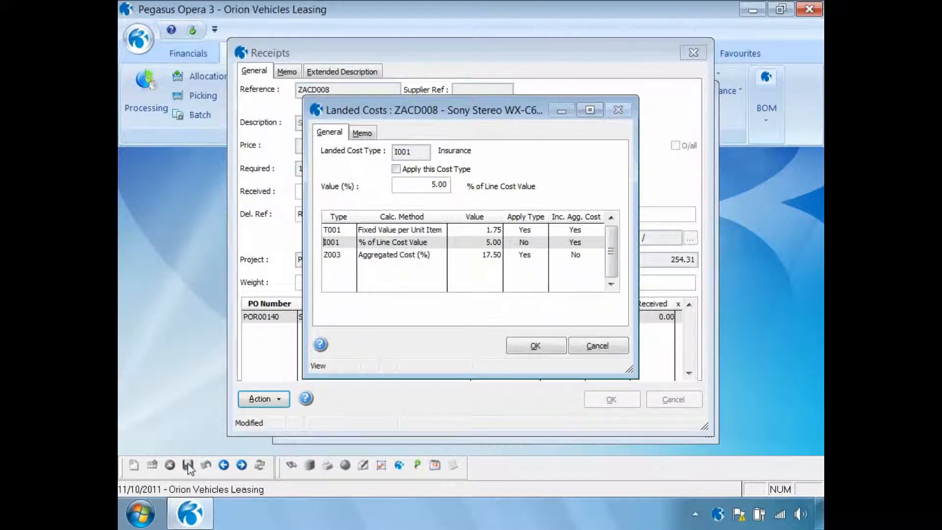
click(537, 346)
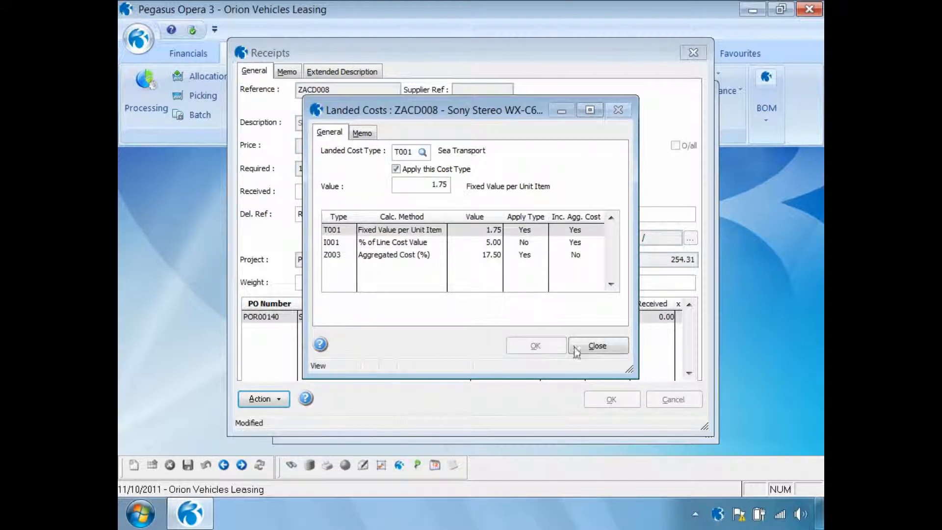
click(577, 348)
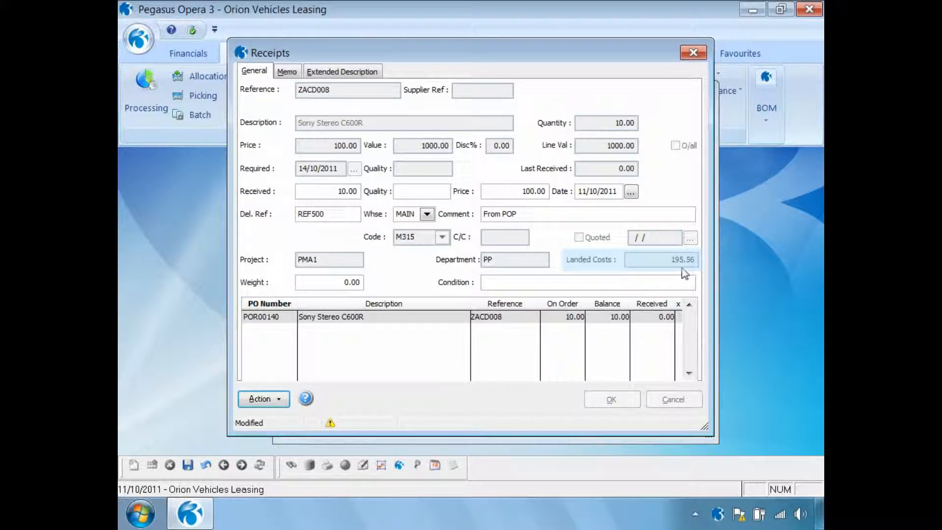
Step: Cancel the landed costs override on the ZACD008 receipt line
click(278, 399)
mouse_move(314, 453)
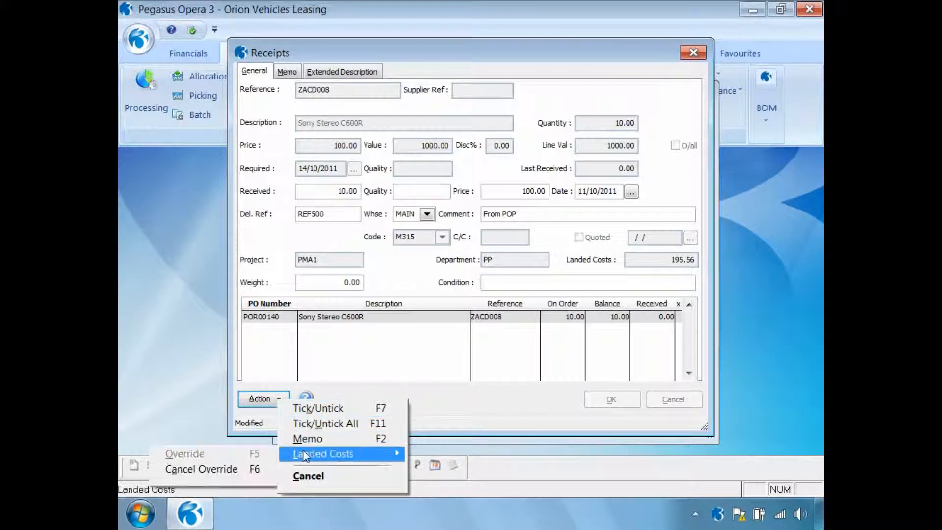
click(234, 470)
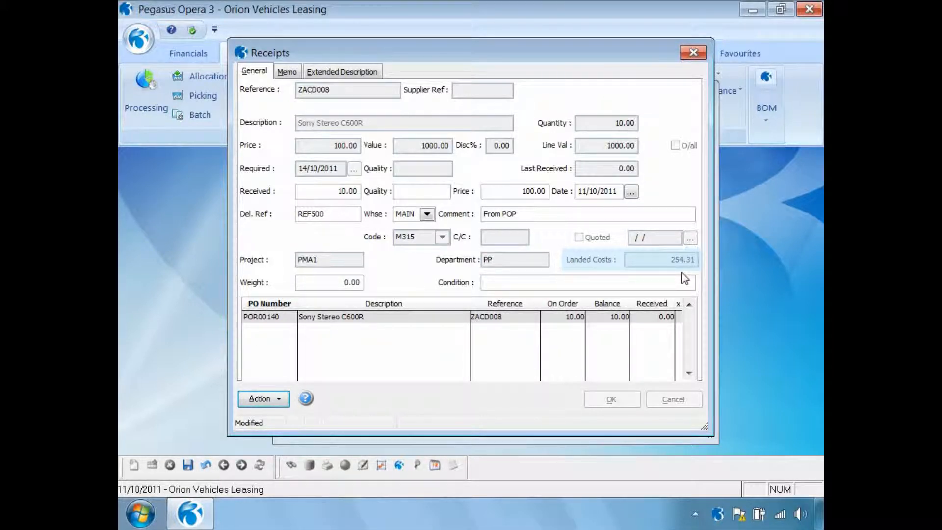
Step: Save the ZACD008 receipt line, complete the receipt and close purchase order processing
click(188, 465)
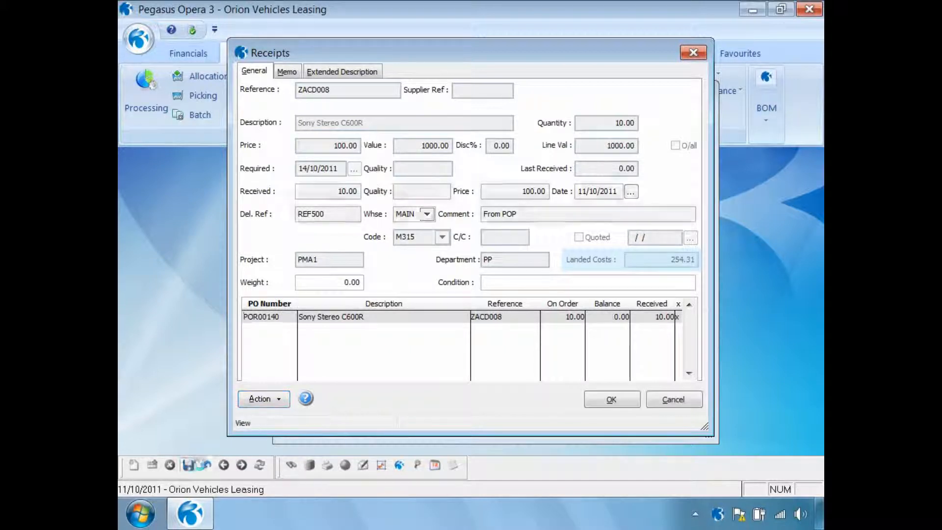
click(604, 399)
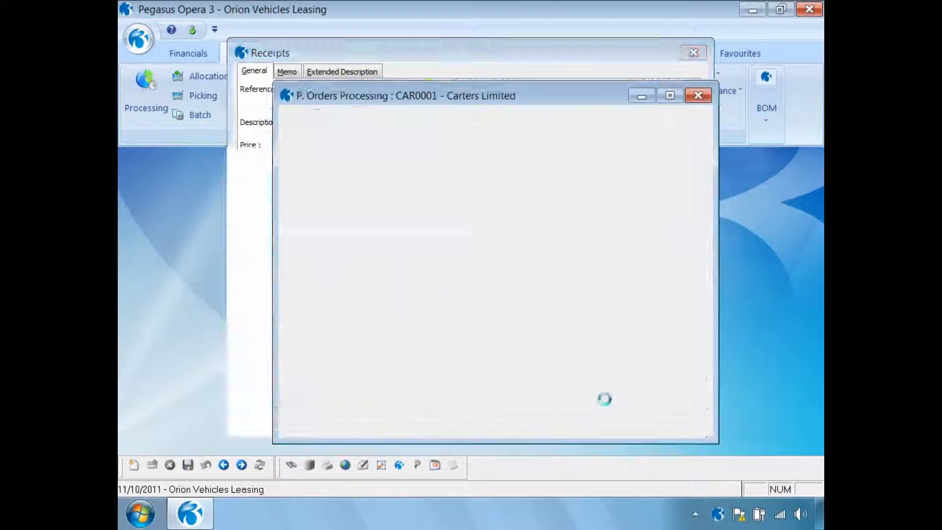
click(449, 314)
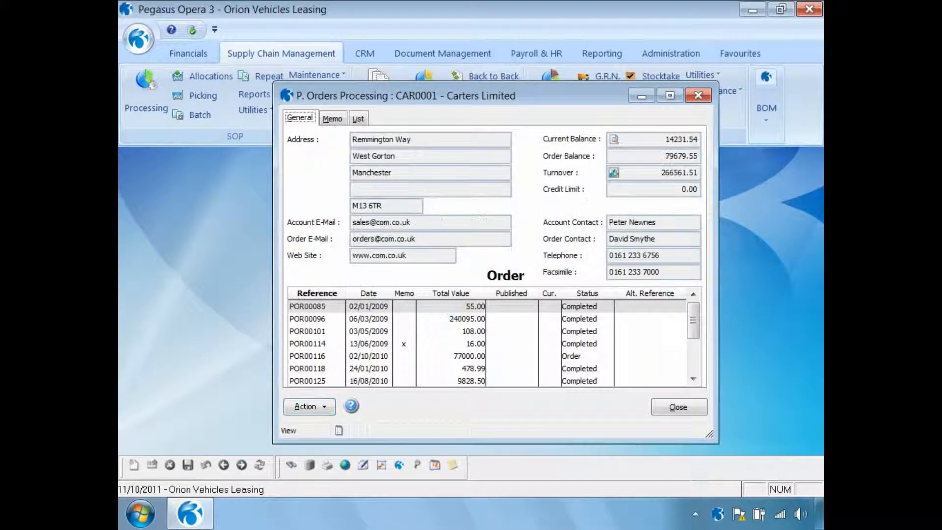
click(682, 409)
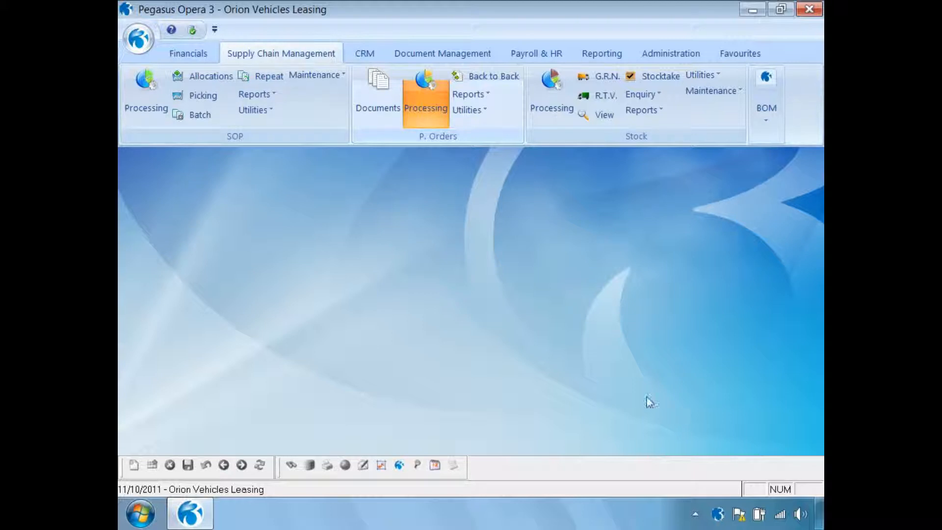
Step: Display the Nominal View data from period 10 to period 10 of 2011, using the Nominal view
click(189, 54)
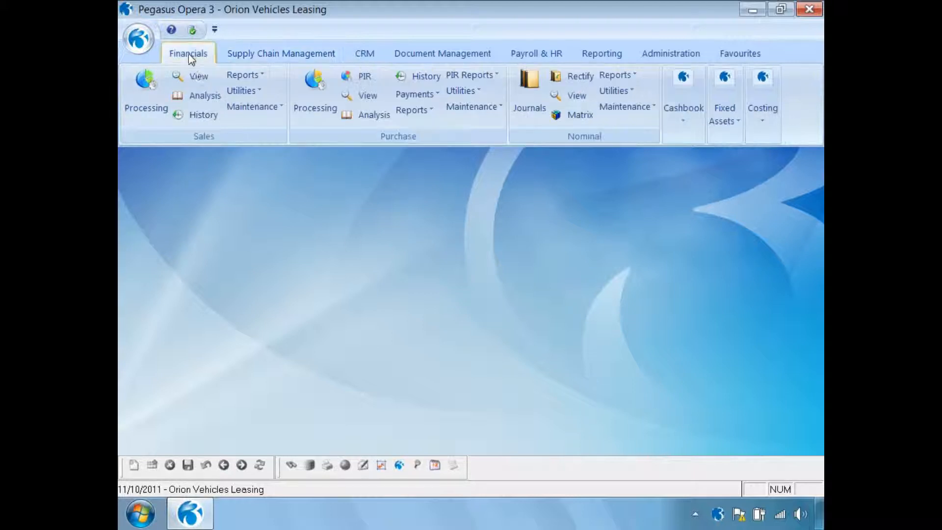
click(574, 96)
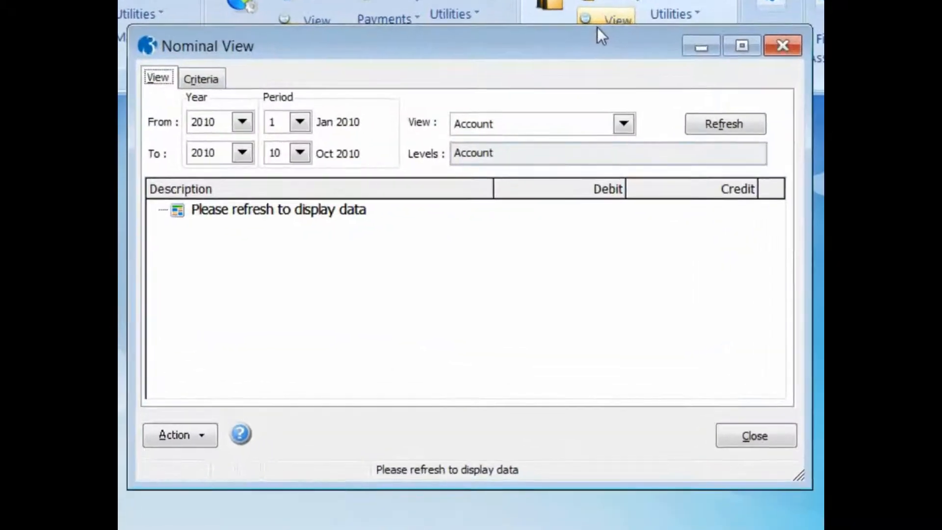
click(286, 173)
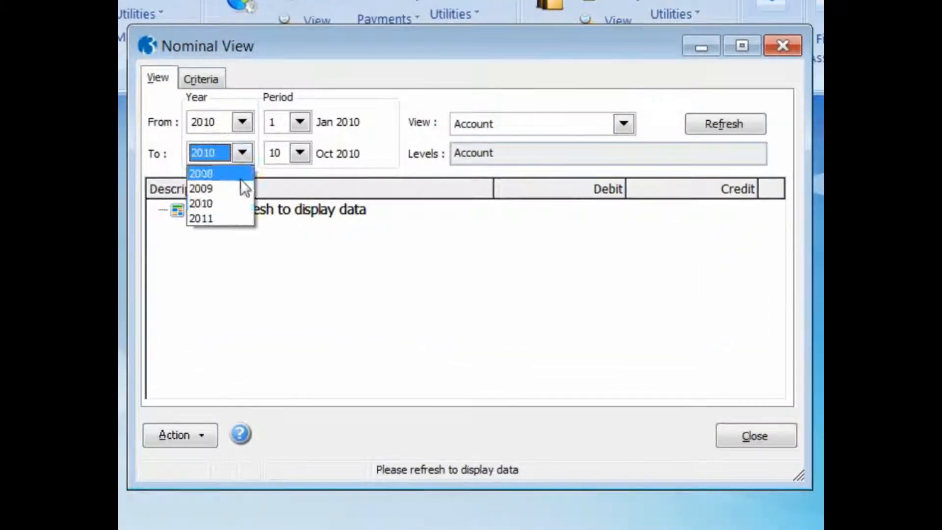
click(229, 219)
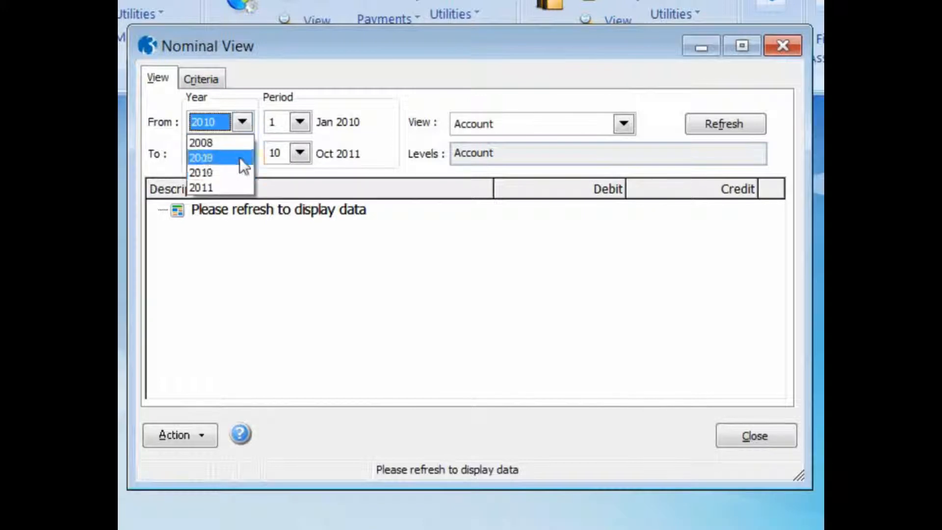
click(213, 186)
click(302, 123)
scroll(302, 206, down, 1)
click(273, 232)
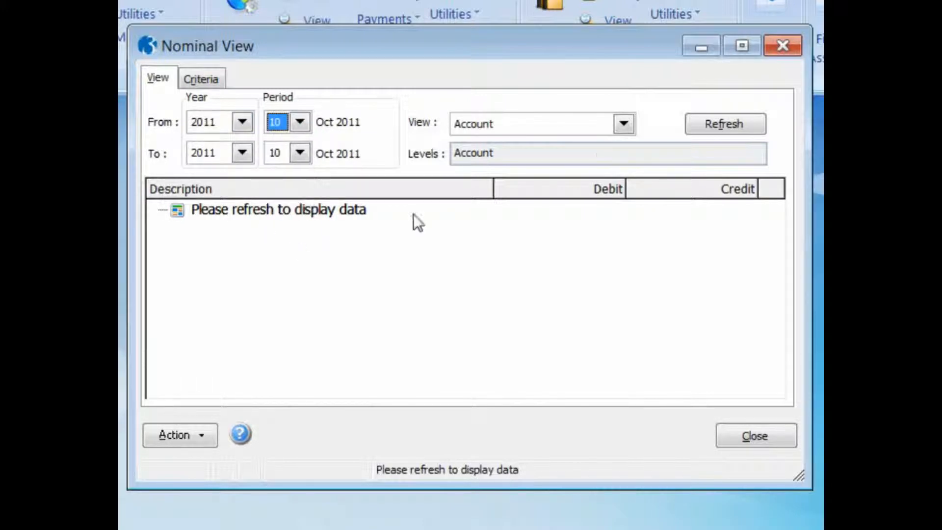
click(623, 125)
click(594, 159)
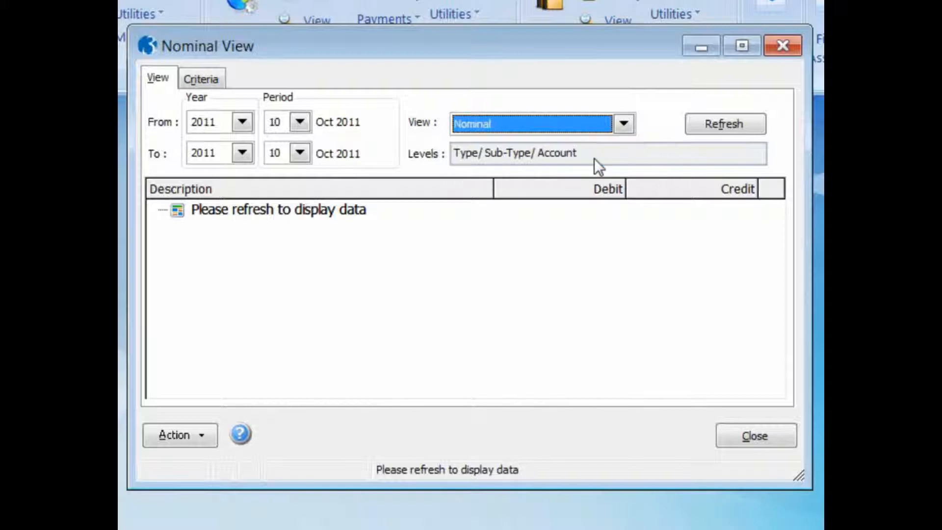
click(703, 126)
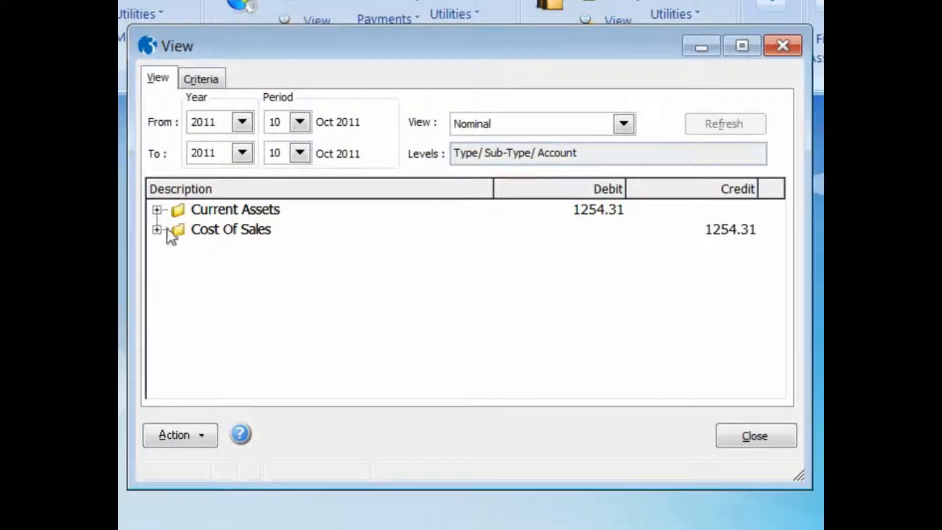
Step: Examine the transactions of the Stock account under Current Assets, Stocks, and close them
click(157, 210)
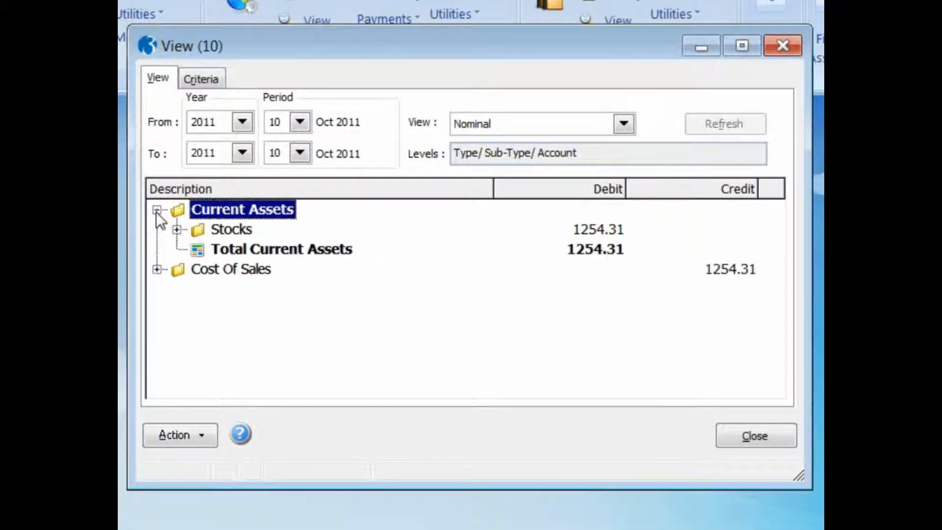
click(176, 230)
double_click(216, 248)
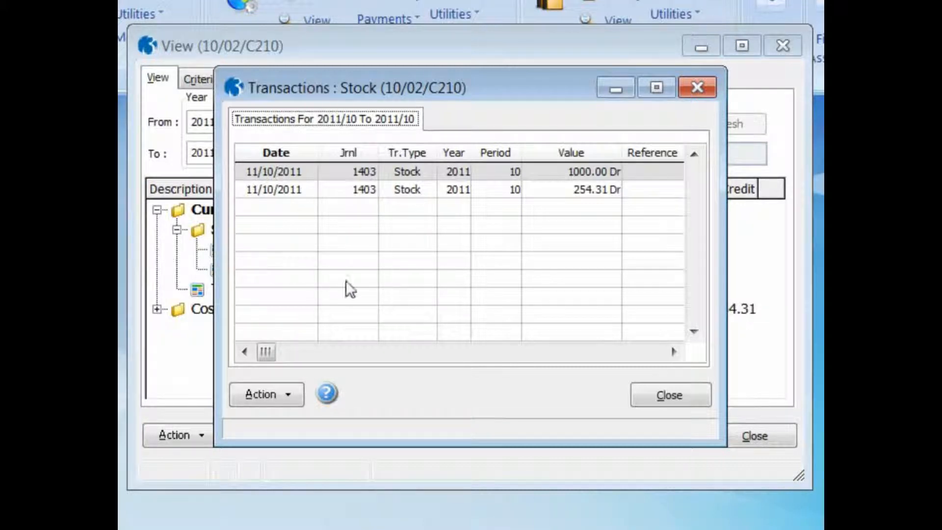
click(658, 394)
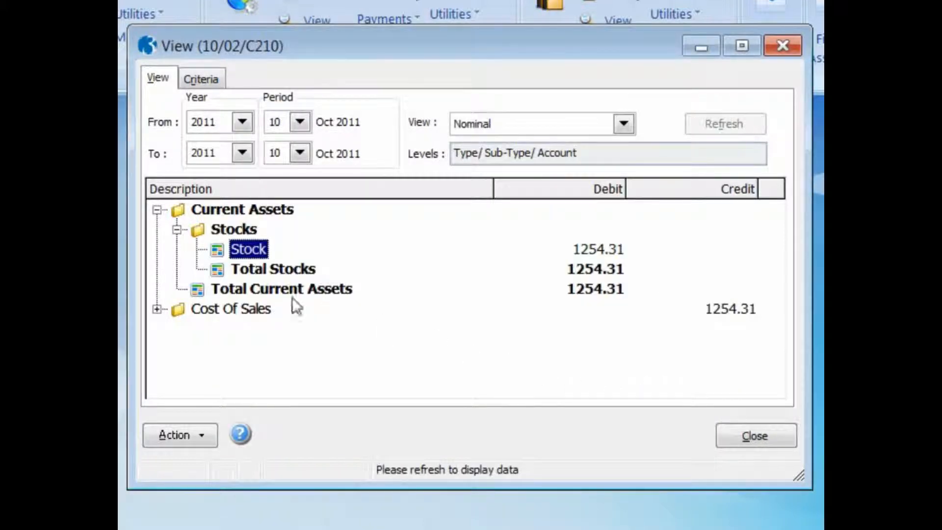
Step: Examine the Goods In and Freight Costs transactions under Cost Of Sales, Stock and BOM Movements
click(157, 309)
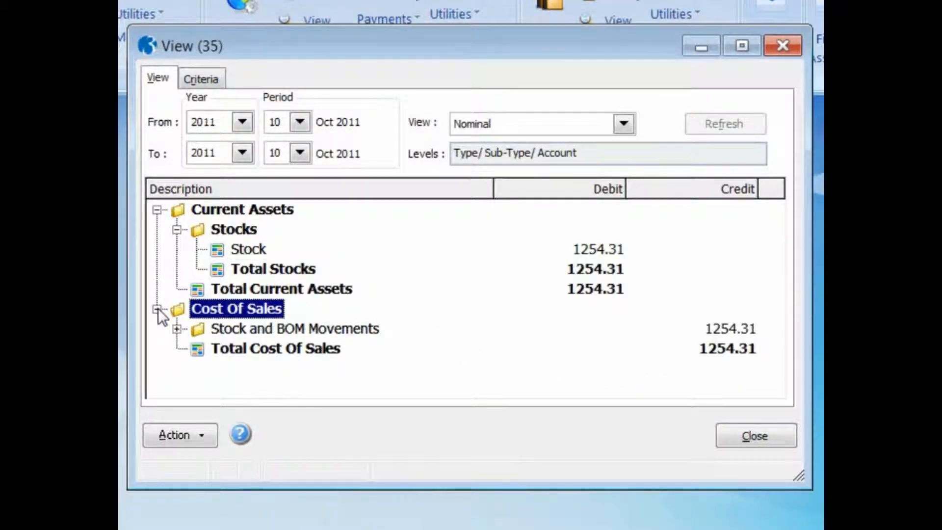
click(177, 329)
double_click(216, 348)
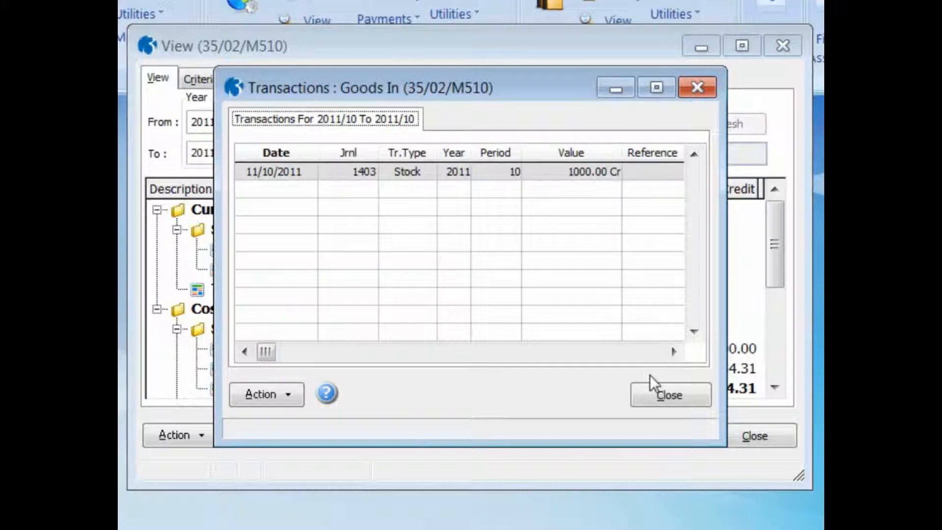
click(657, 397)
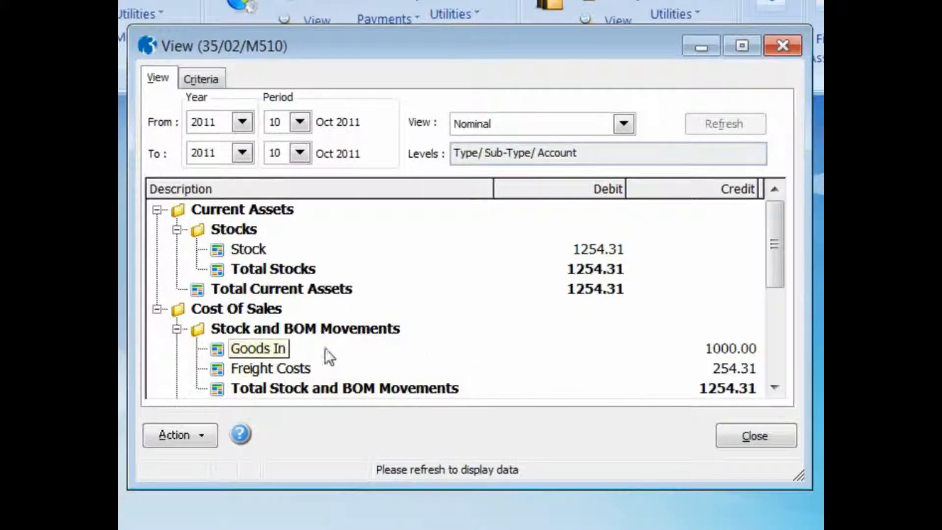
double_click(214, 367)
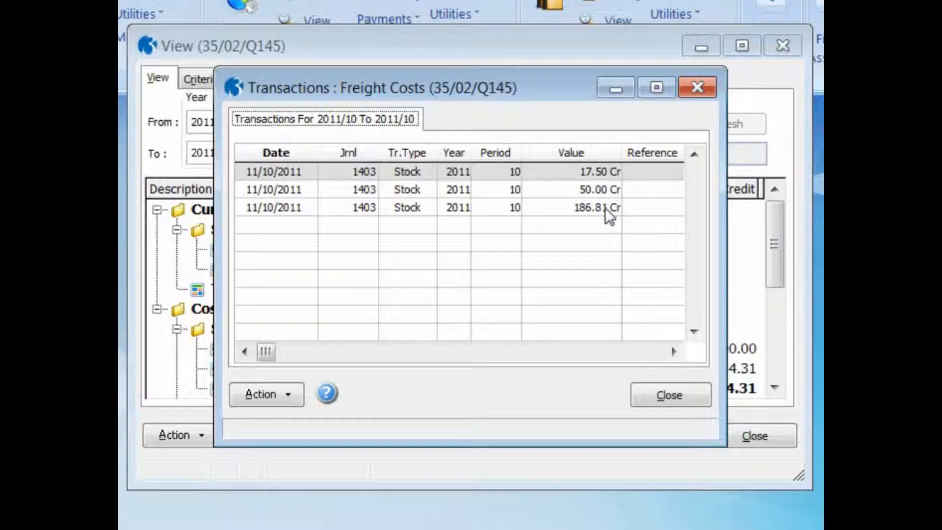
click(668, 394)
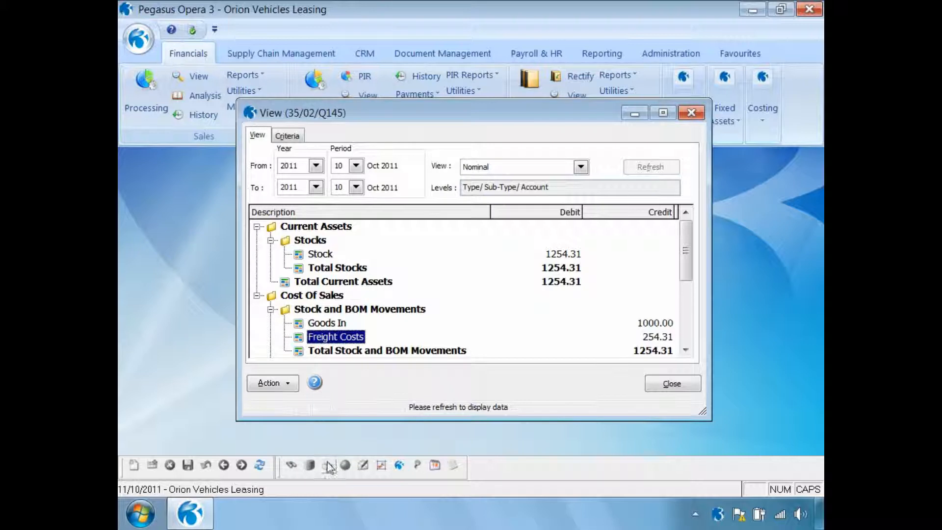
Step: Publish the Nominal View report to screen, review it at 125% zoom, and close the preview and the view
click(327, 466)
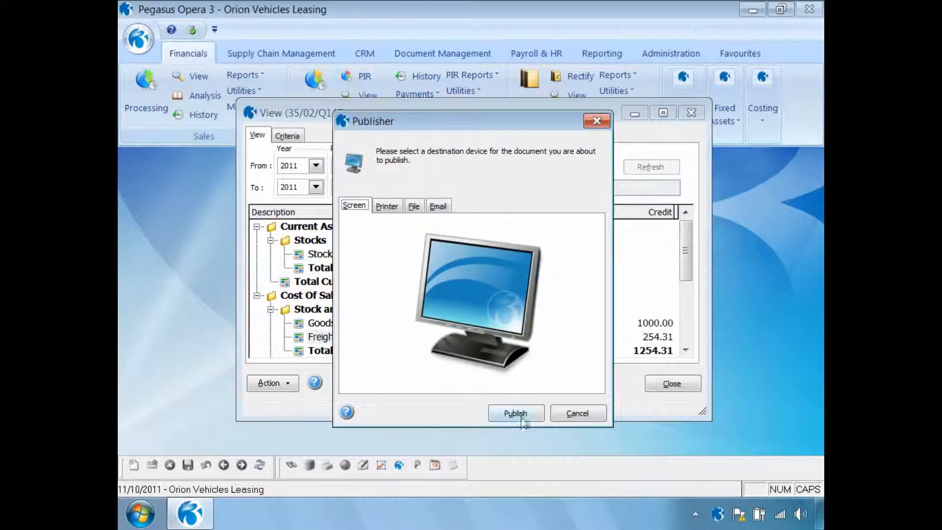
click(516, 413)
click(329, 439)
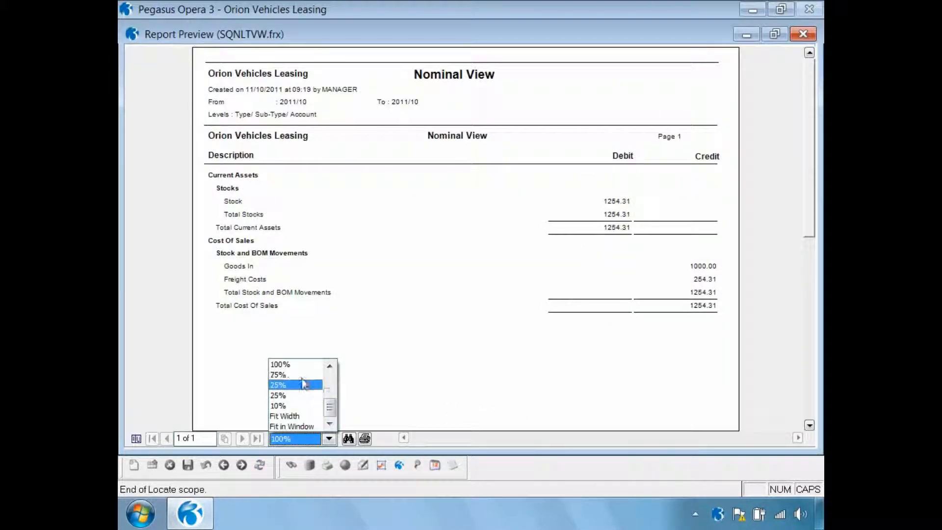
click(329, 365)
click(329, 365)
click(316, 366)
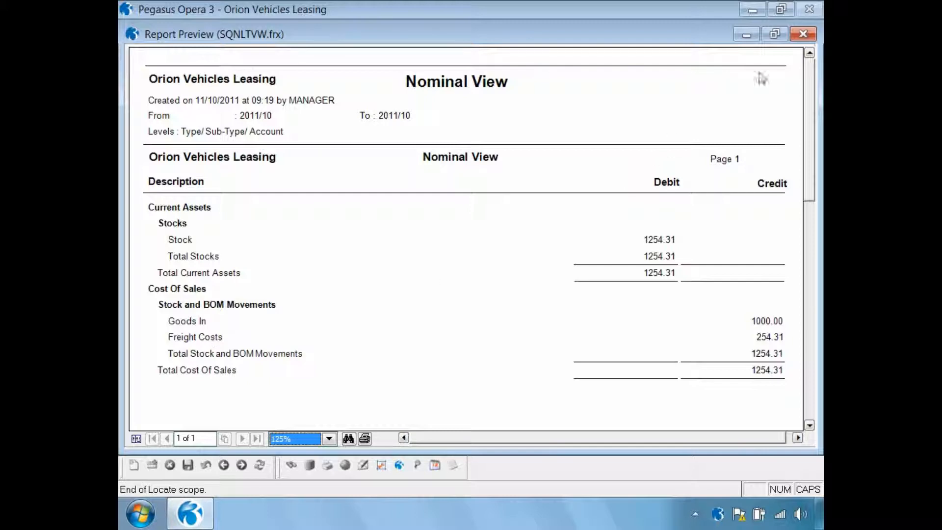
click(802, 33)
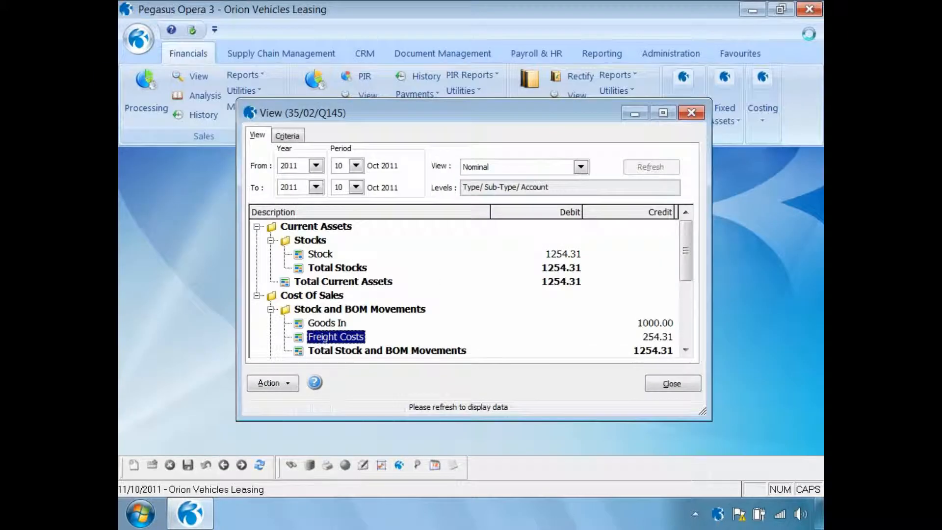
click(670, 383)
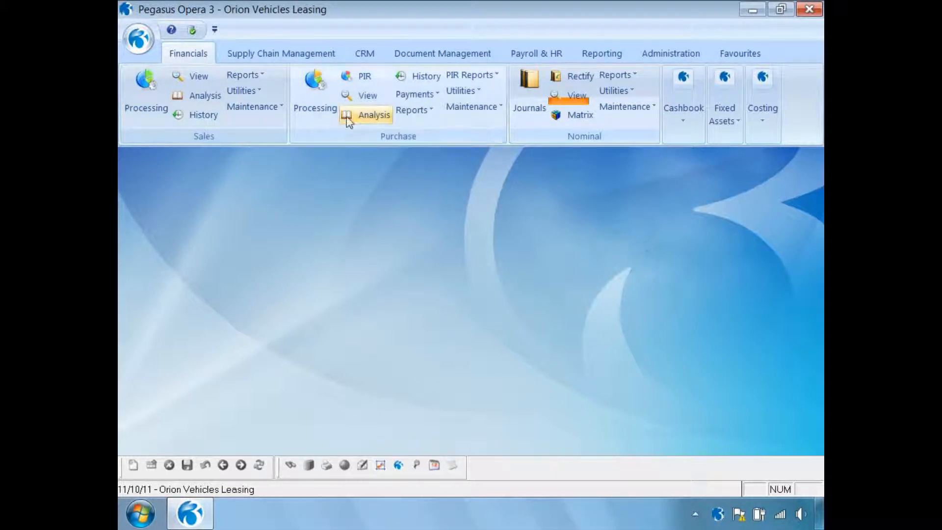
Step: Open the Stock Valuation report and start its product range at ZACD008, the Sony Stereo WX-C600R
click(294, 58)
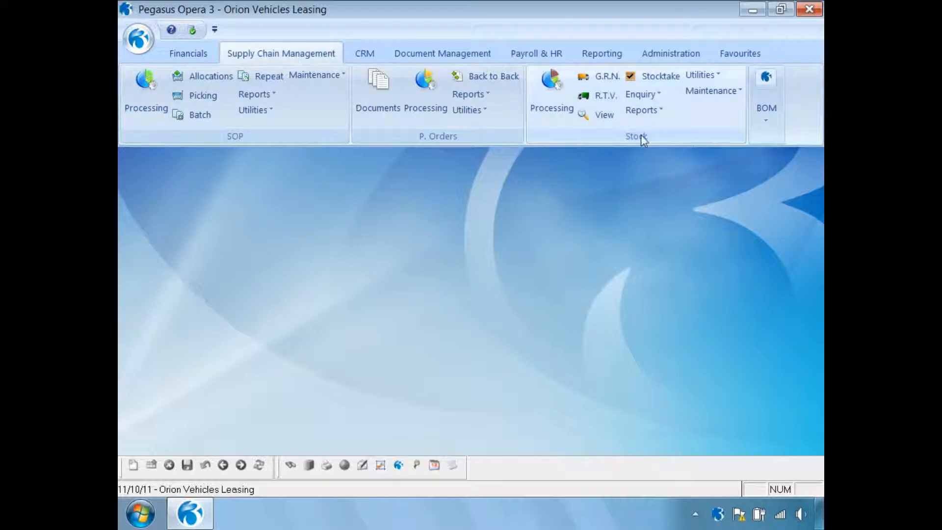
click(647, 115)
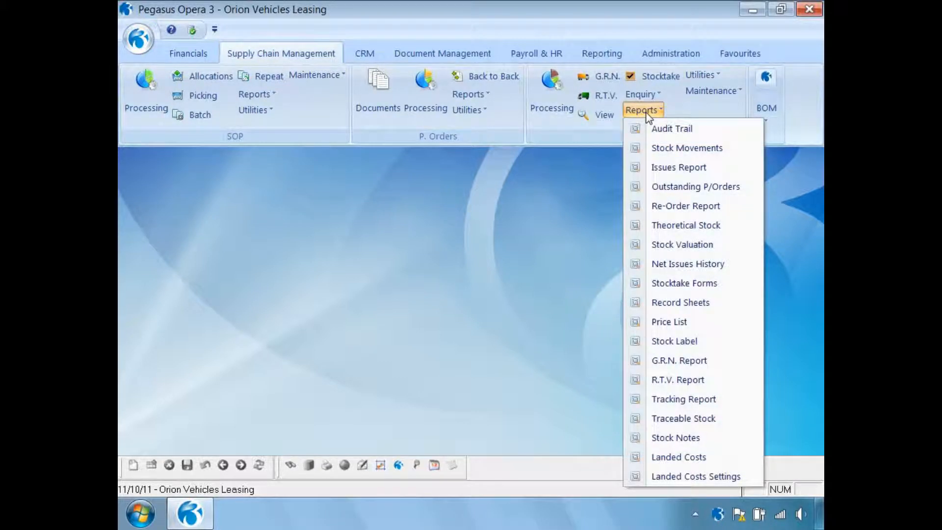
click(672, 243)
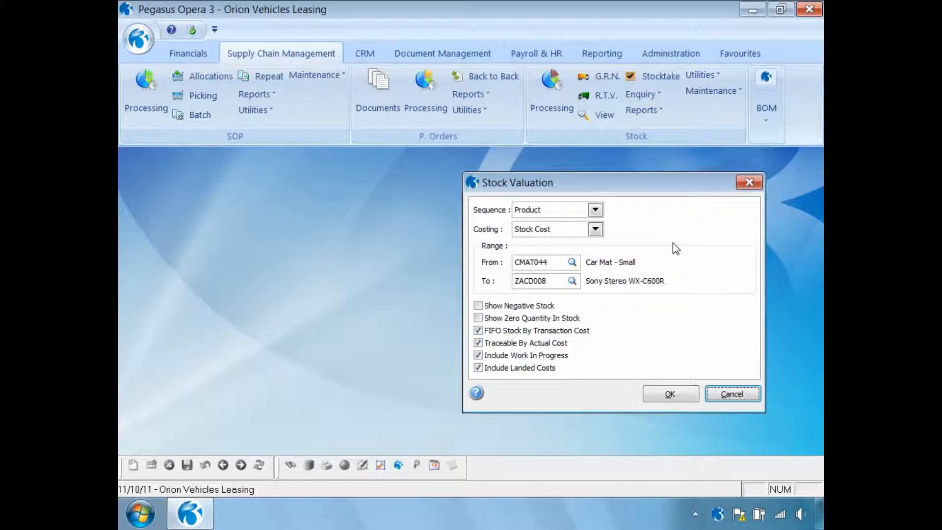
click(561, 265)
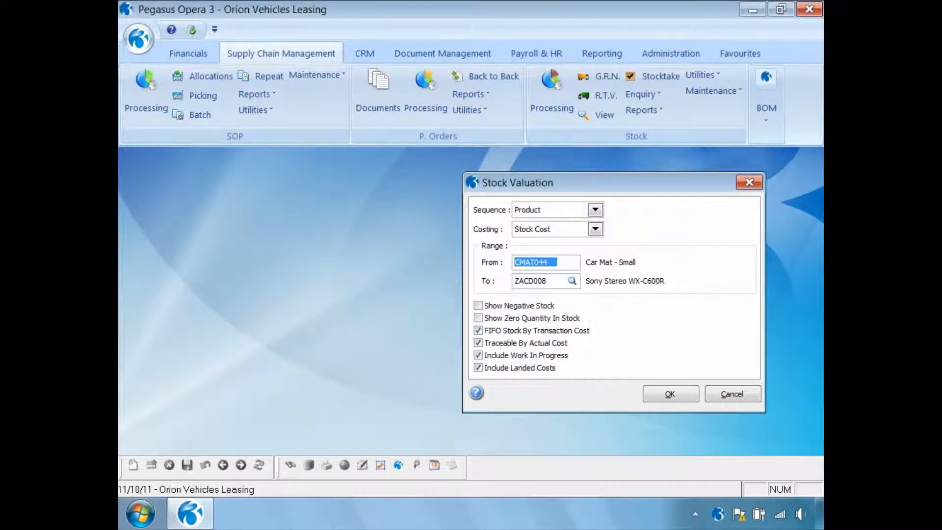
text(ZACD)
key(Tab)
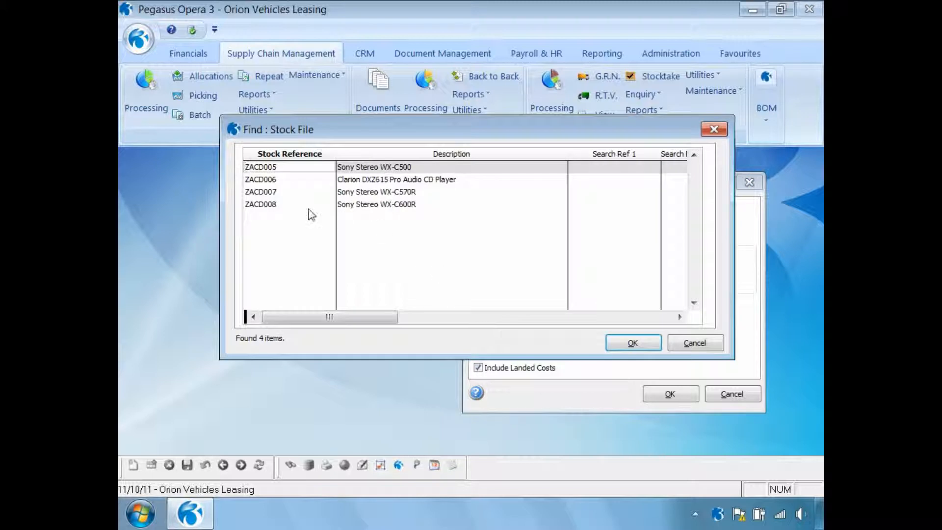
double_click(276, 205)
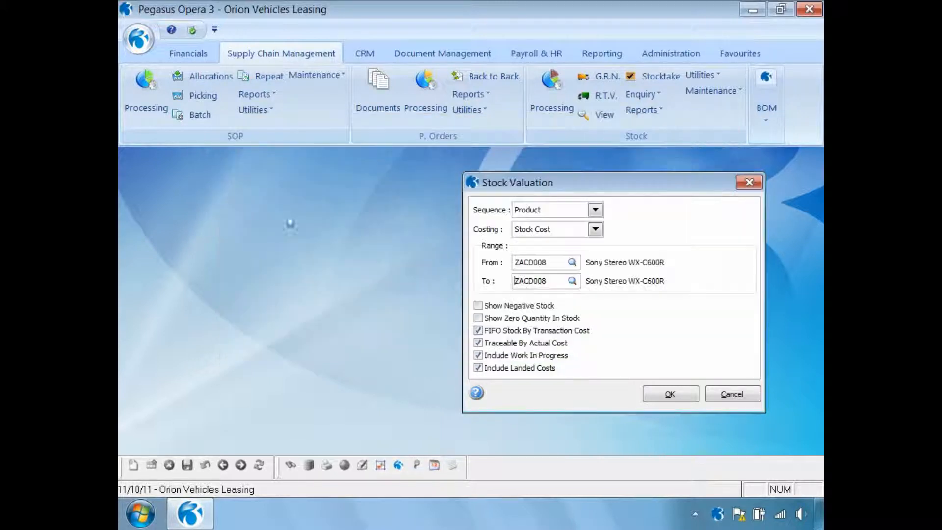
Step: Publish the Stock Valuation report to screen, review it across to the potential profit and margin columns, and close the preview
click(658, 395)
click(521, 414)
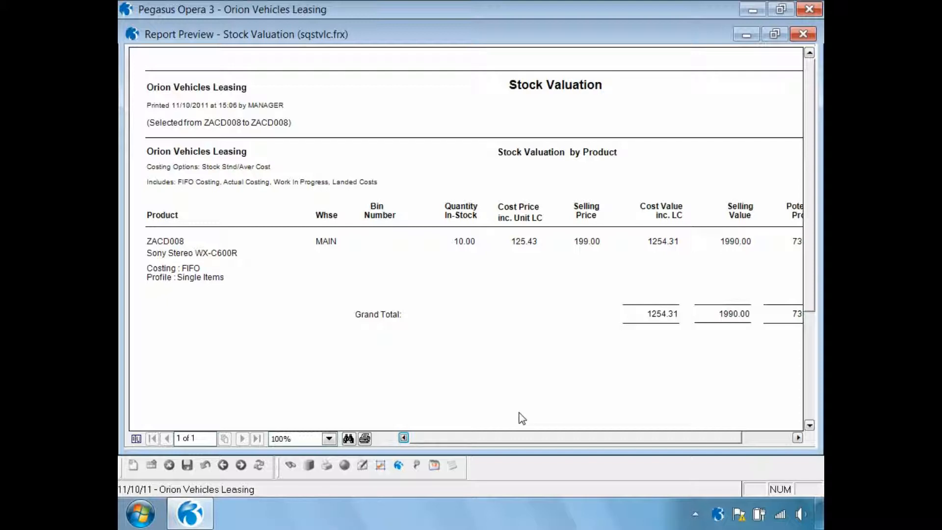
click(798, 438)
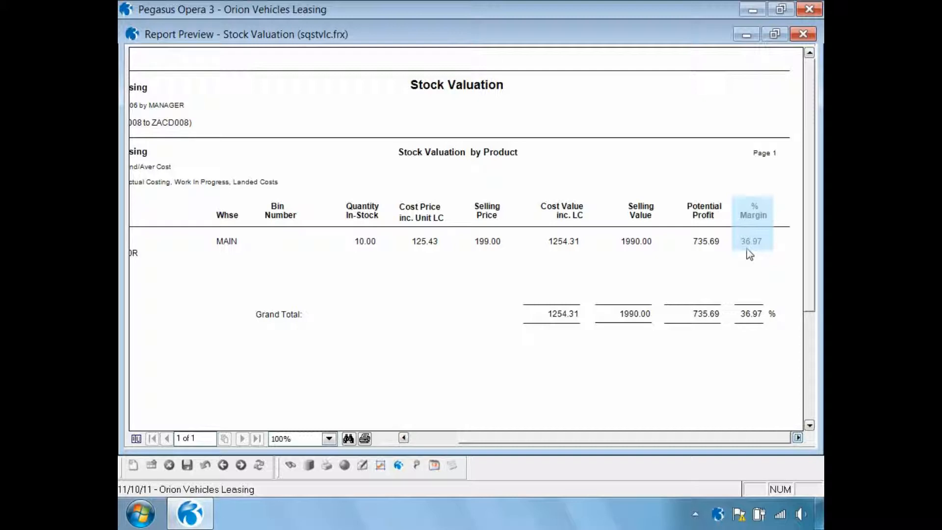
click(803, 33)
Step: Publish the Landed Costs Settings report to screen for products CMAT044 to ZACD008 without a filter, review it, and close the preview
click(634, 116)
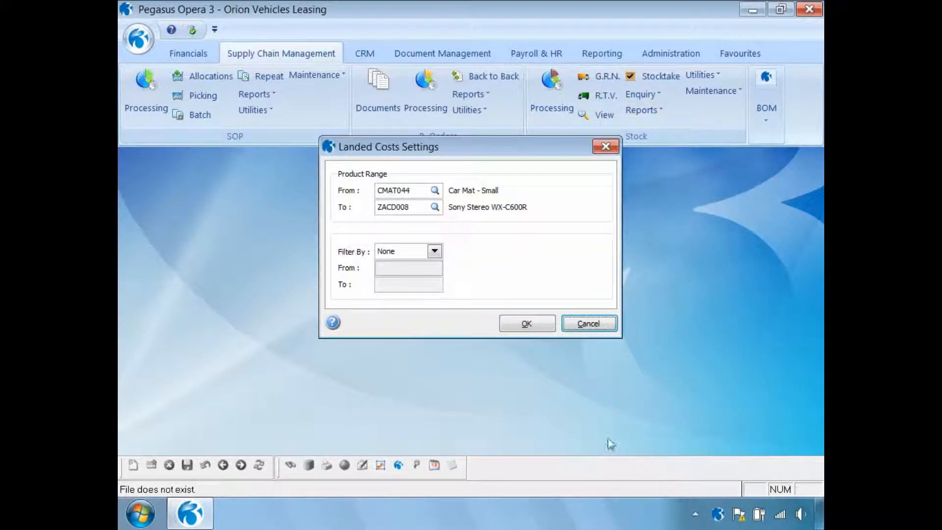
click(510, 326)
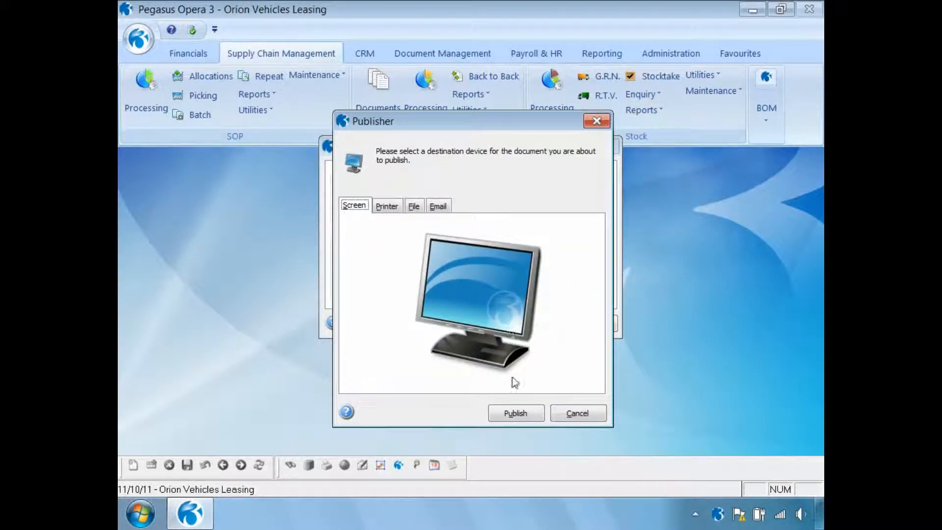
click(510, 415)
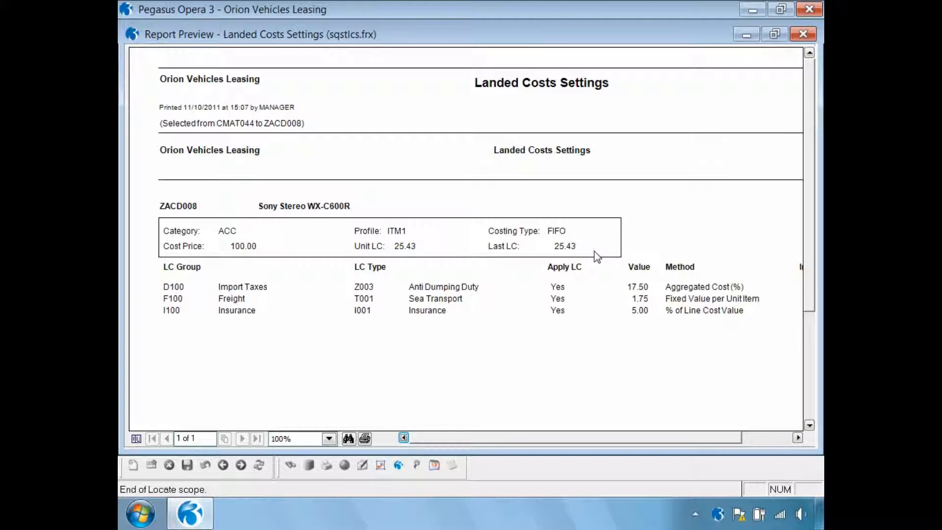
click(803, 34)
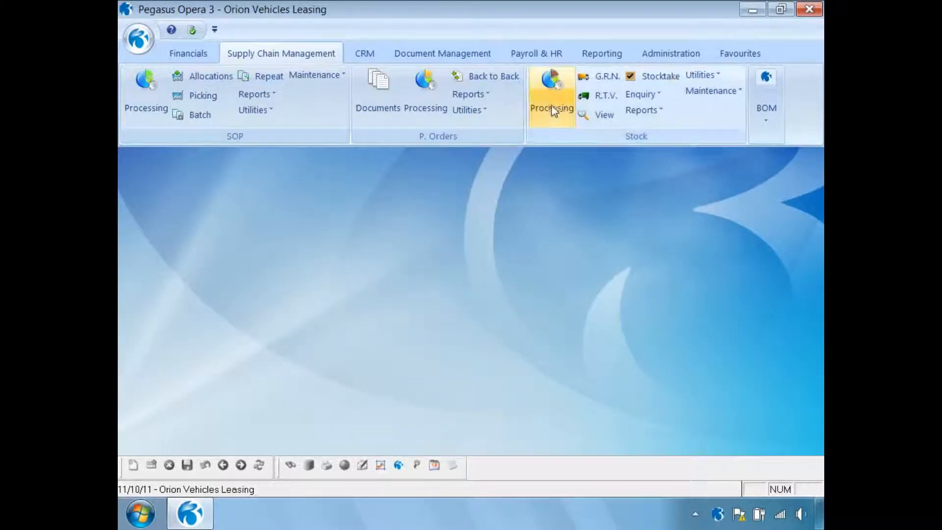
Step: Check the standard and last landed costs on the ZACD008 stock record and close it
click(551, 106)
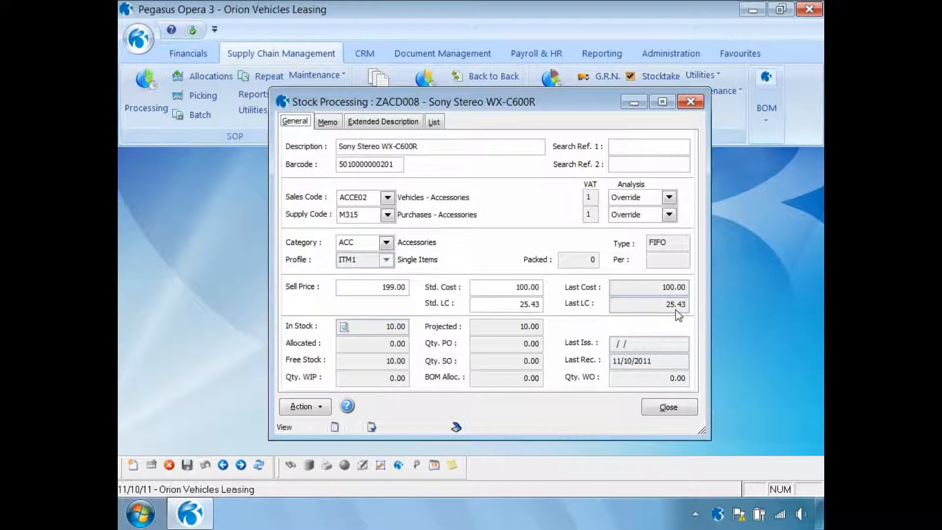
click(662, 408)
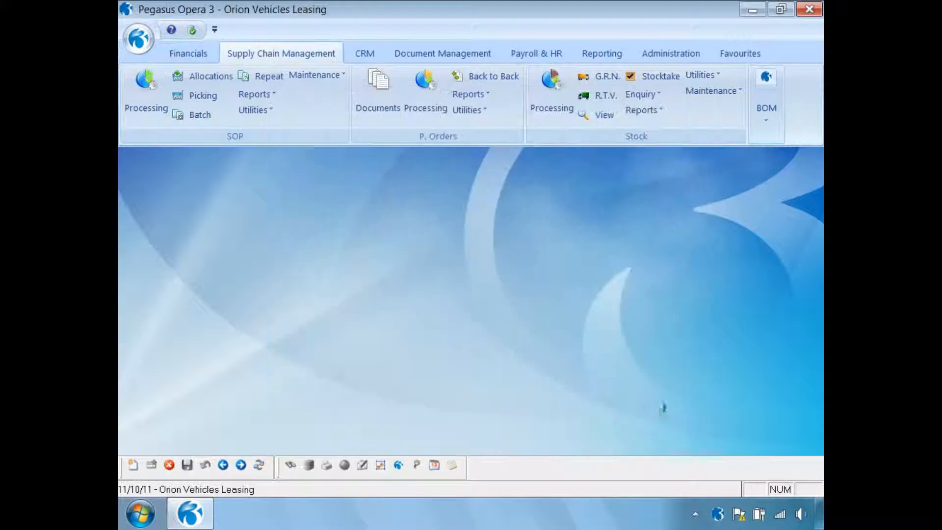
Step: Display the Stock View by Movement Types from 11/10/2011 to 11/10/2011, with Receipt included in the transaction types
click(603, 115)
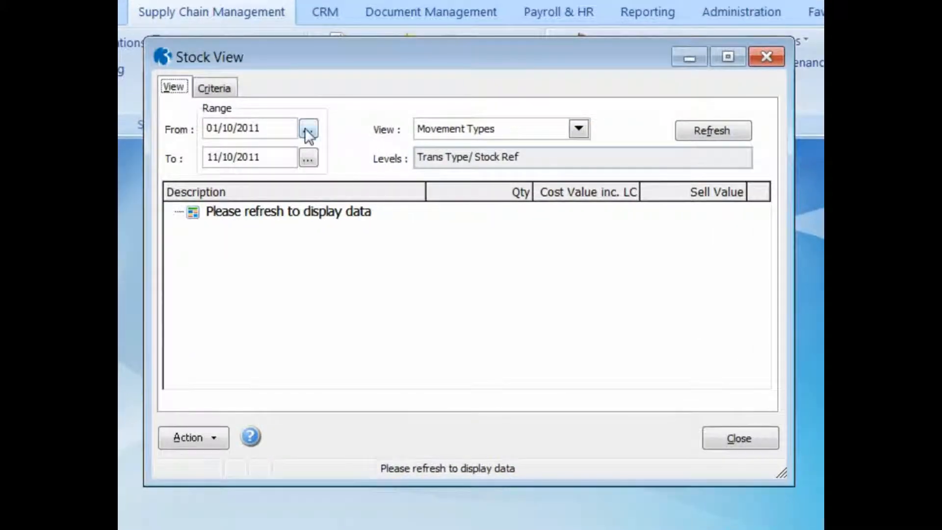
click(305, 128)
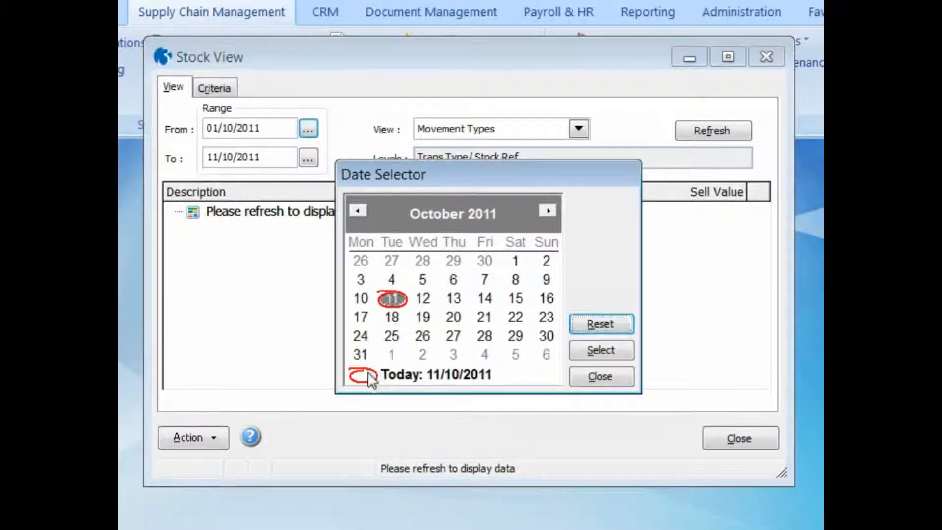
click(593, 349)
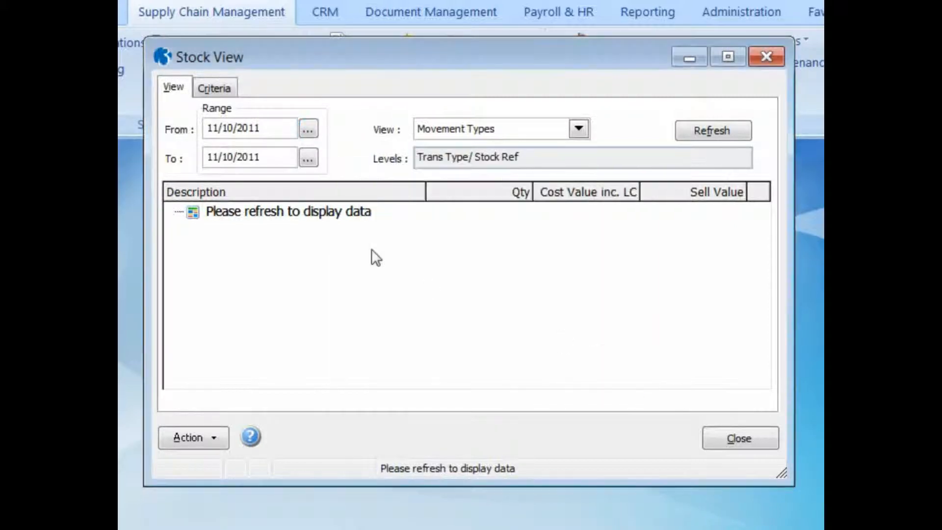
click(214, 88)
click(253, 381)
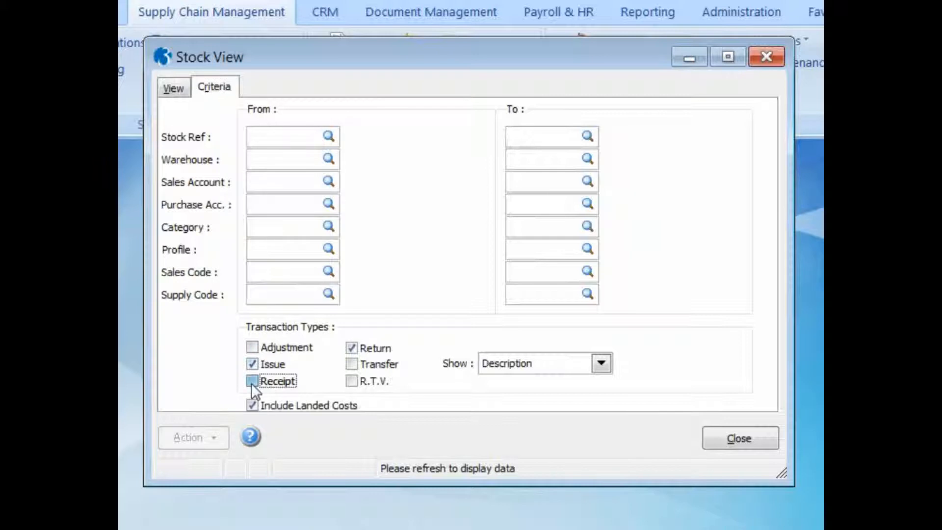
click(173, 88)
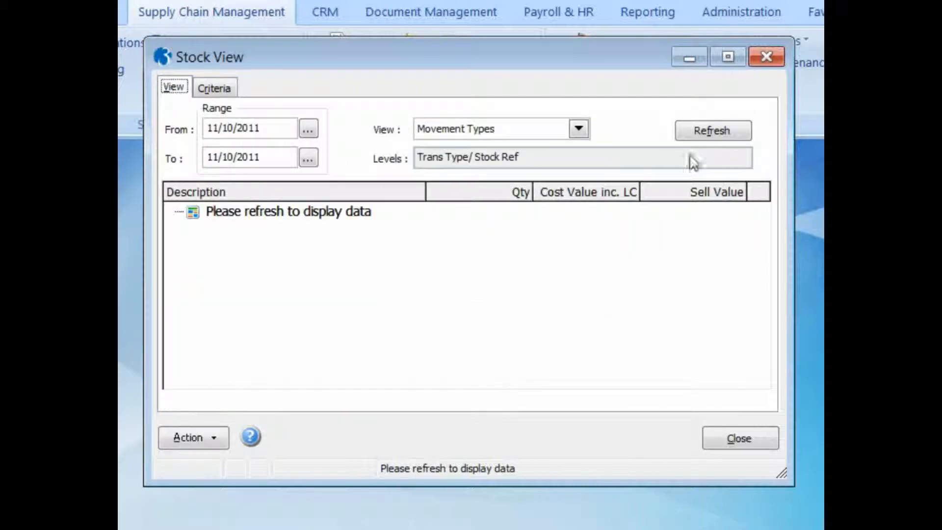
click(691, 132)
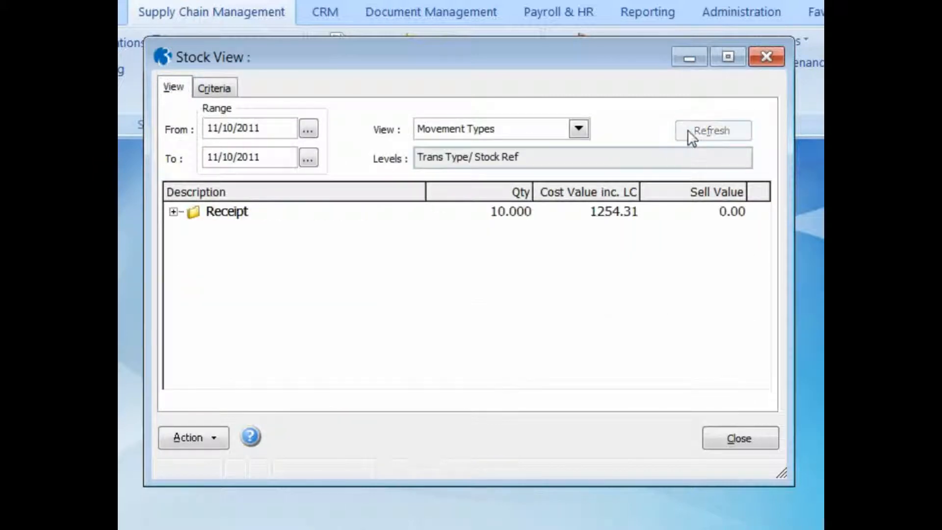
Step: Examine the receipt transactions of the Sony Stereo WX-C600R, and close them and the Stock View
click(174, 212)
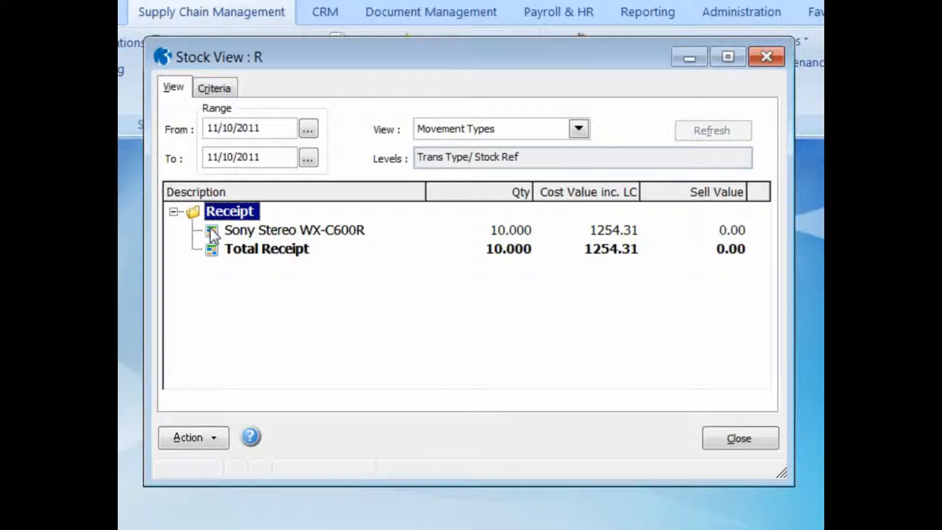
double_click(210, 228)
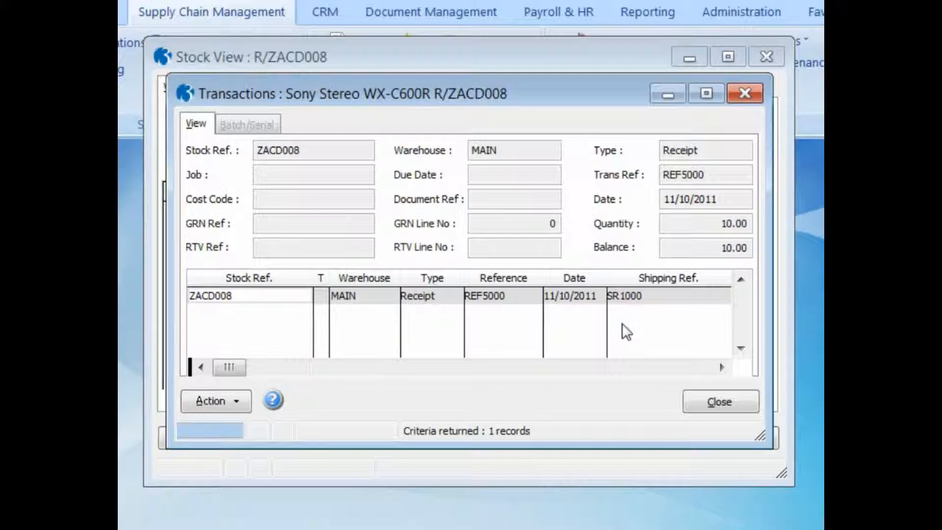
click(726, 402)
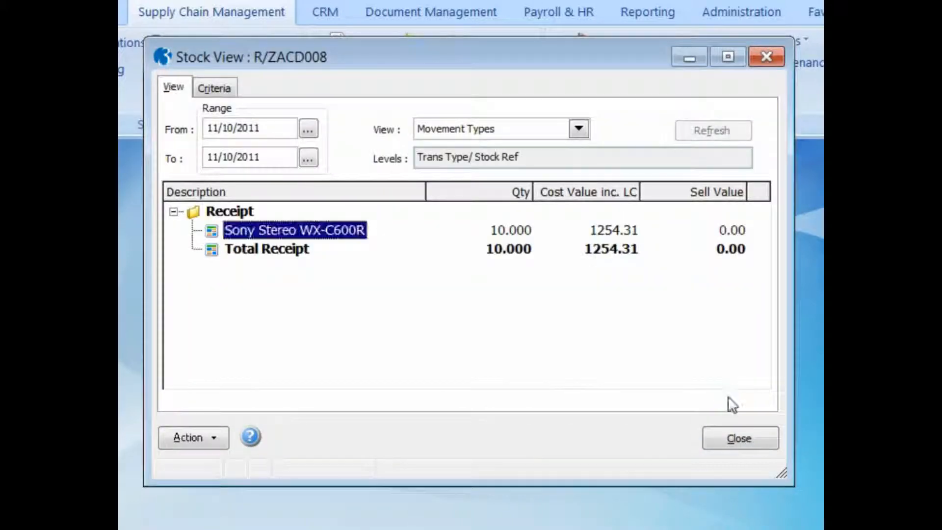
click(735, 439)
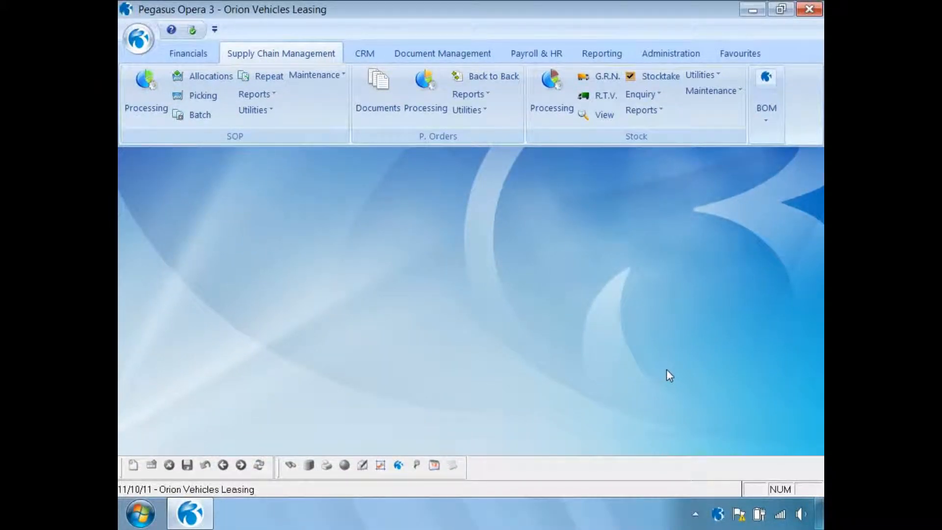
Step: Start a new sales invoice for Adams Light Engineering Ltd, publishing it as a Print Spooler PDF file named 1 with an invoice description
click(146, 94)
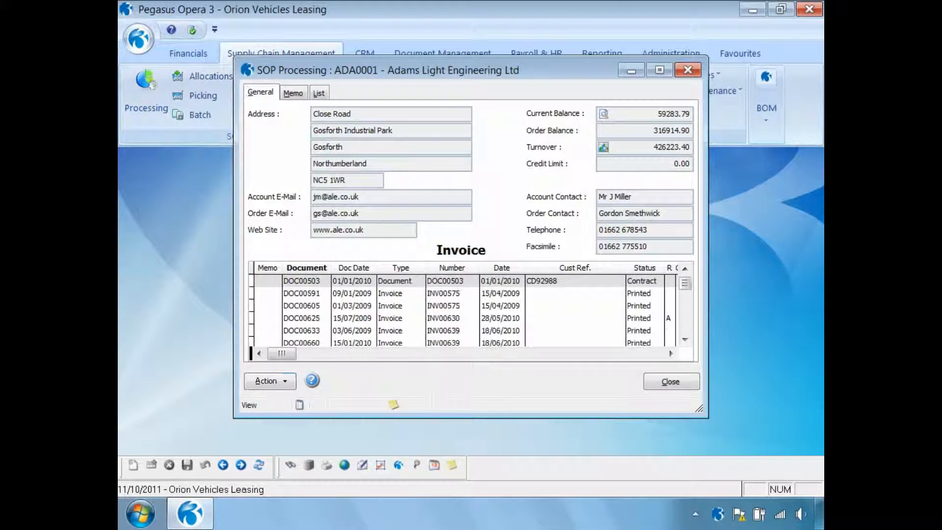
click(270, 381)
click(271, 382)
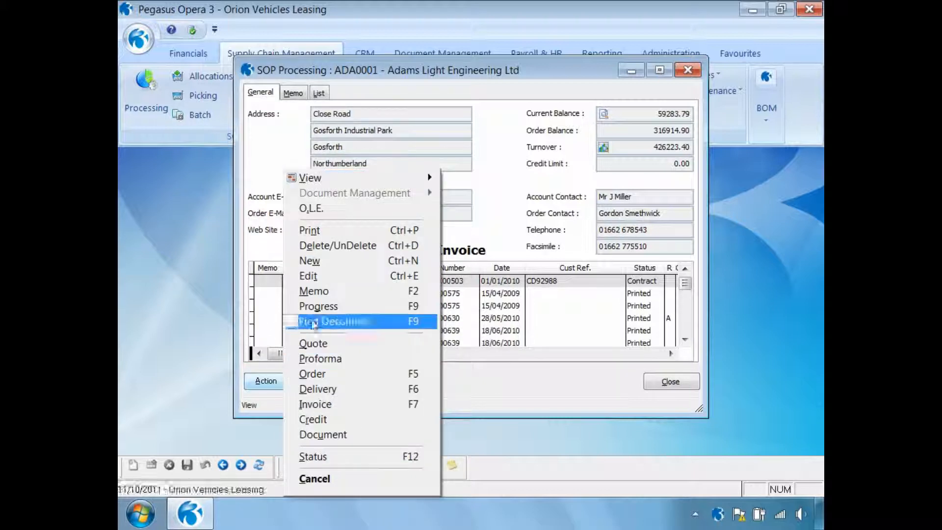
click(331, 266)
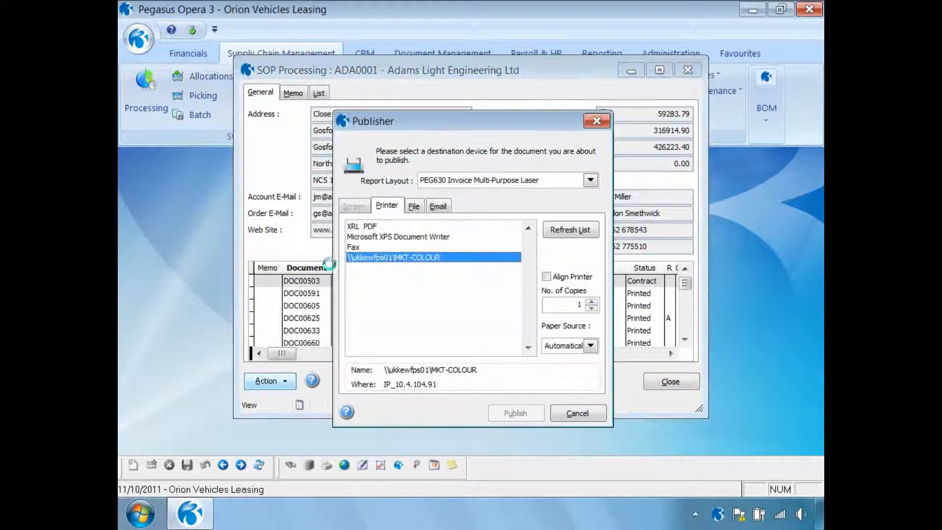
click(411, 207)
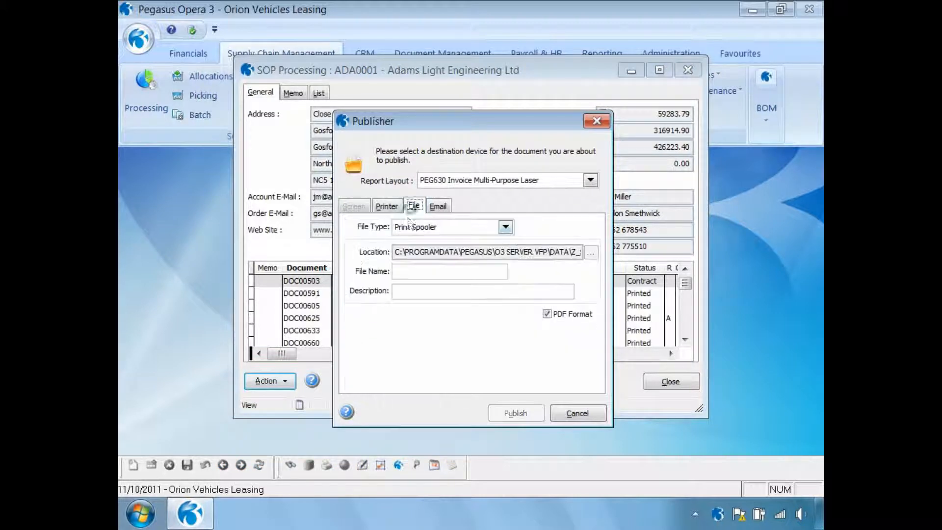
text(1)
click(397, 290)
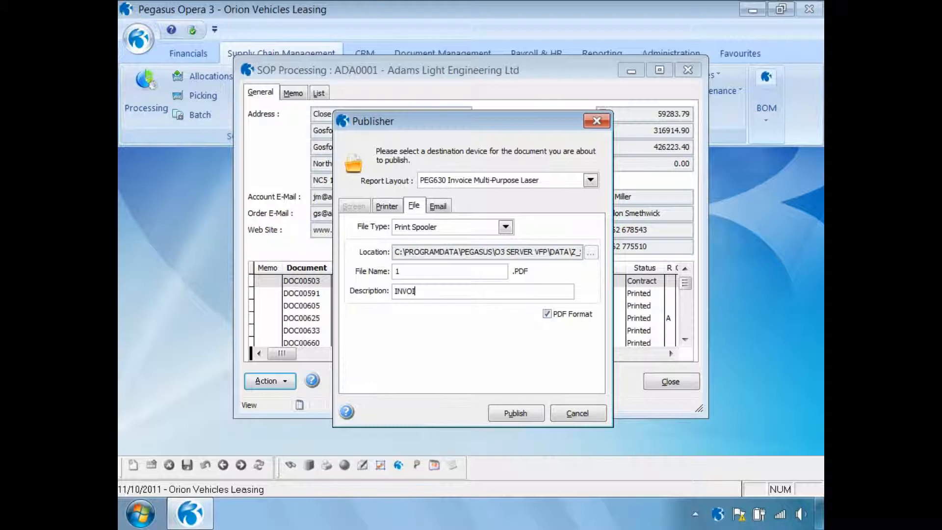
click(514, 413)
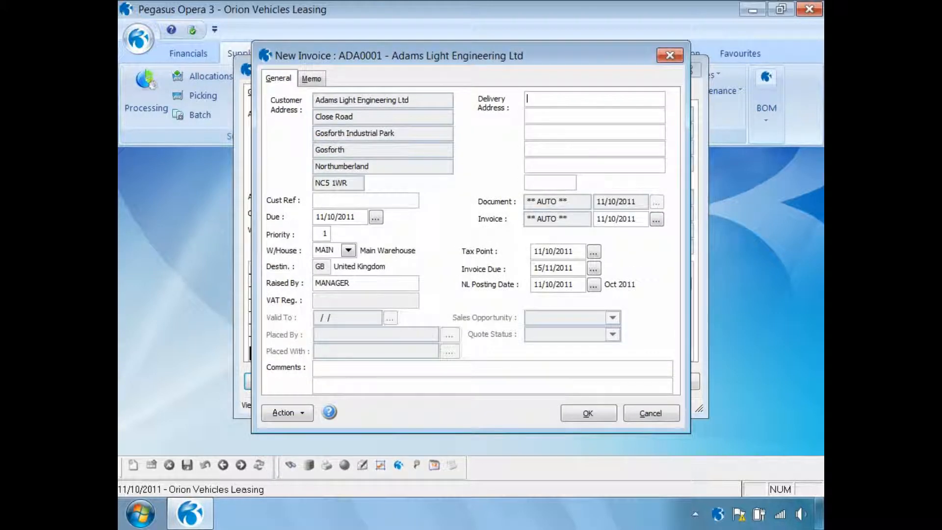
Step: Accept the invoice header and save an invoice line for 1 unit of ZACD008 Sony Stereo WX-C600R at 199.00
click(589, 414)
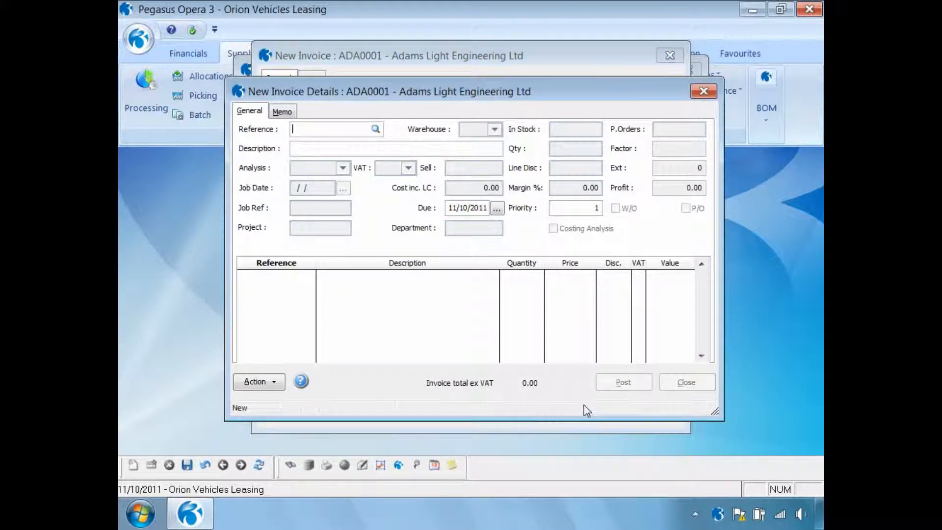
text(ZAC)
key(Tab)
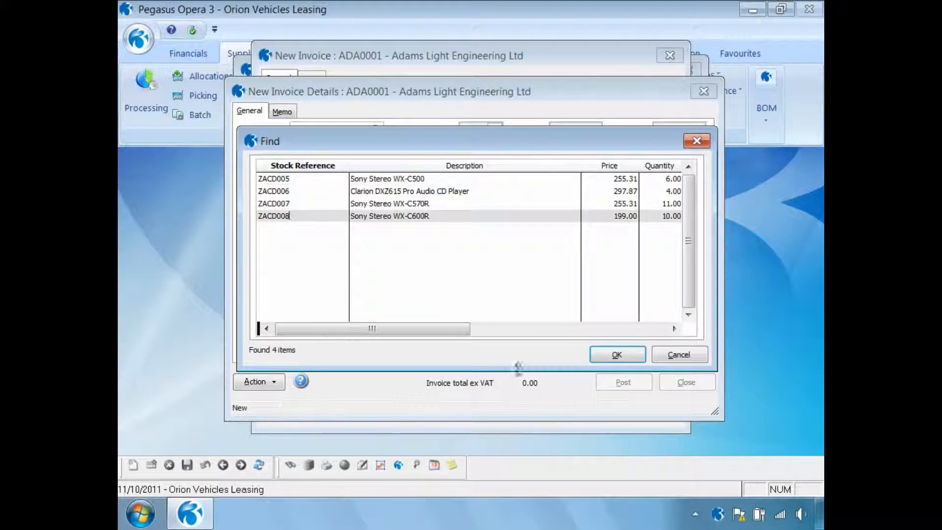
click(617, 355)
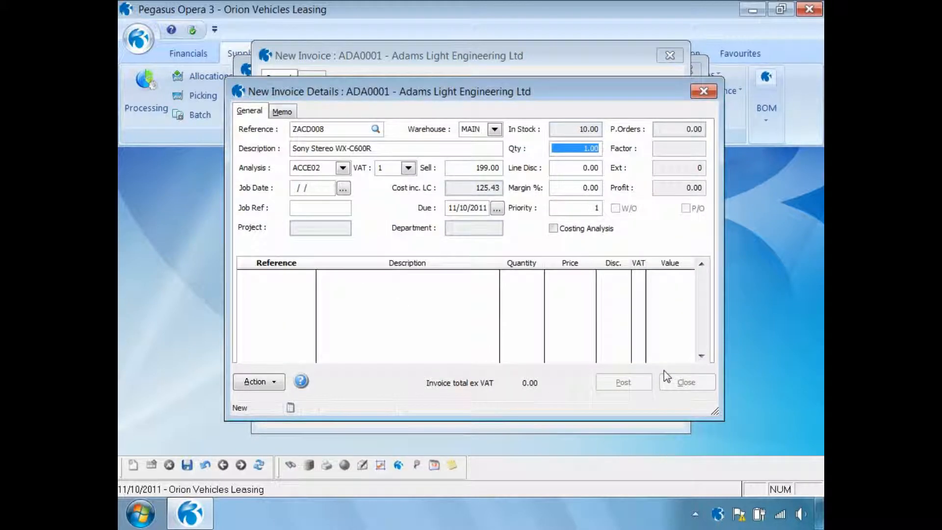
key(Tab)
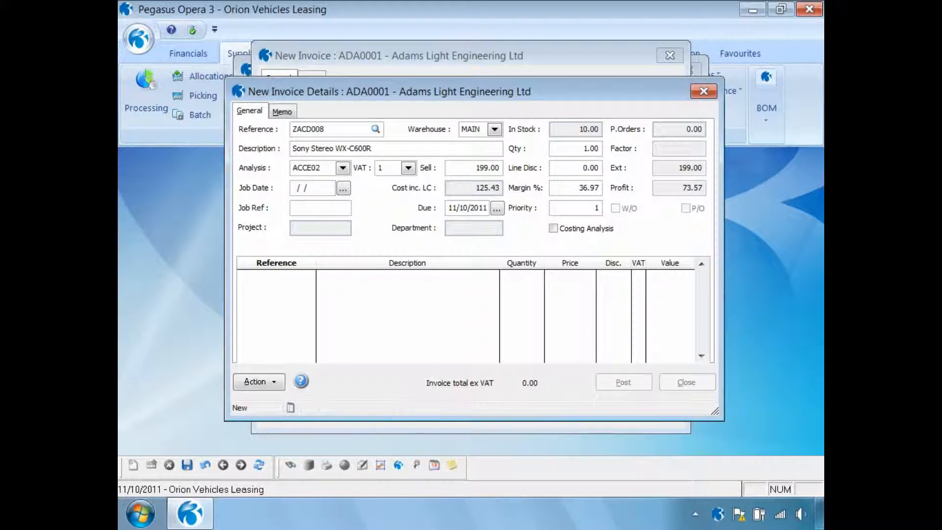
click(468, 166)
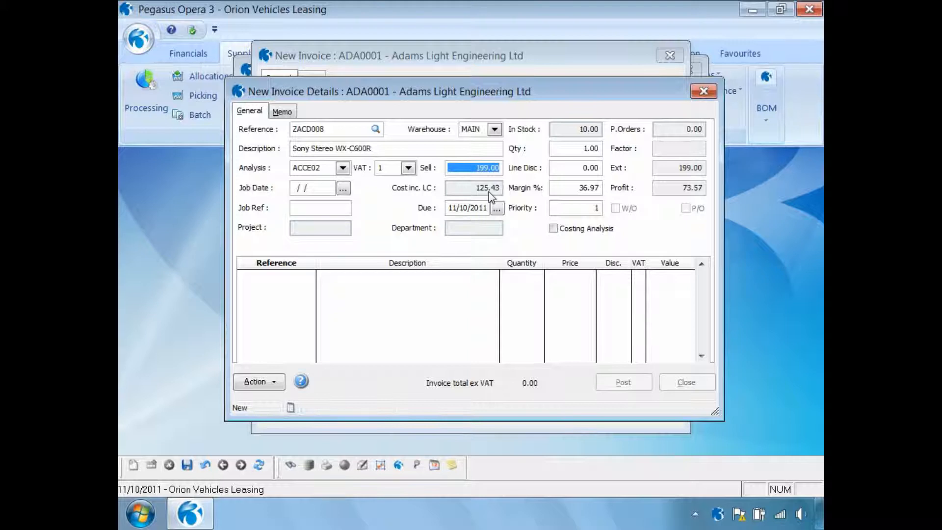
click(187, 465)
Step: Post the invoice, accepting the document value update and declining to capture a document for the posting
click(614, 384)
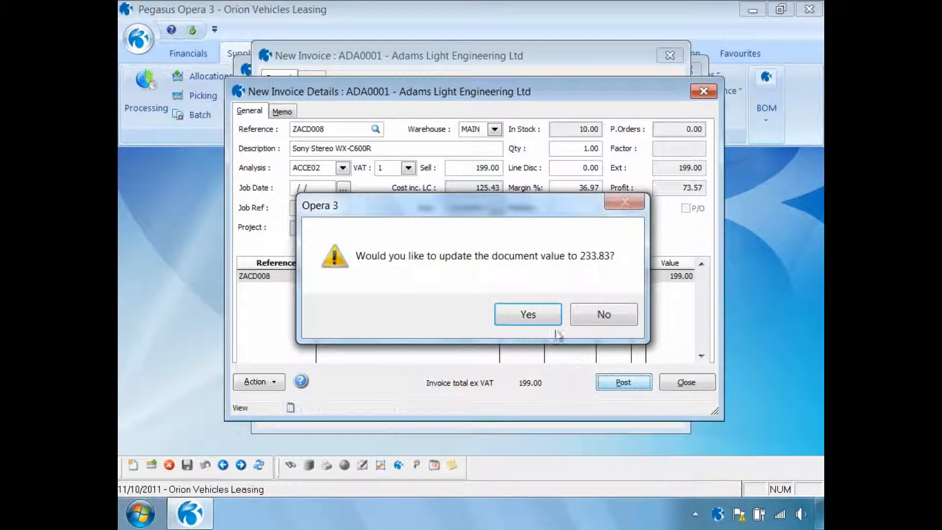
click(537, 315)
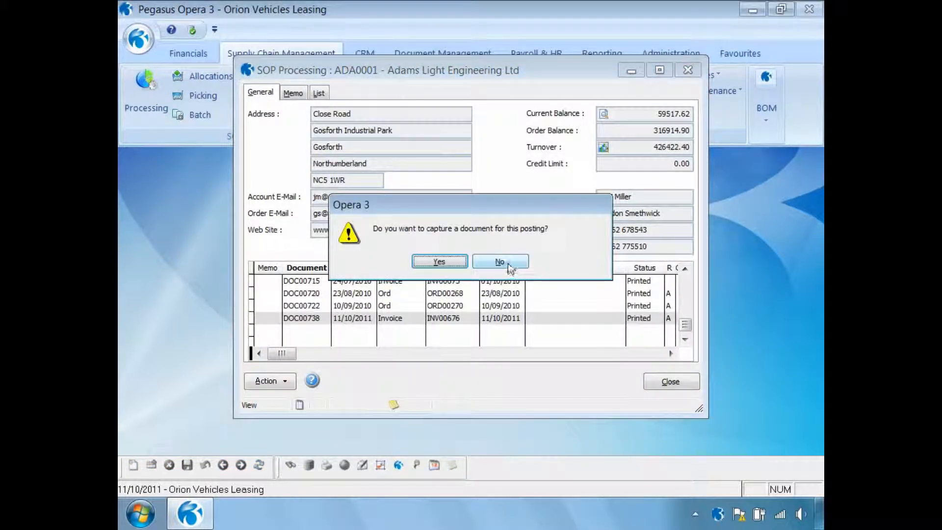
click(509, 267)
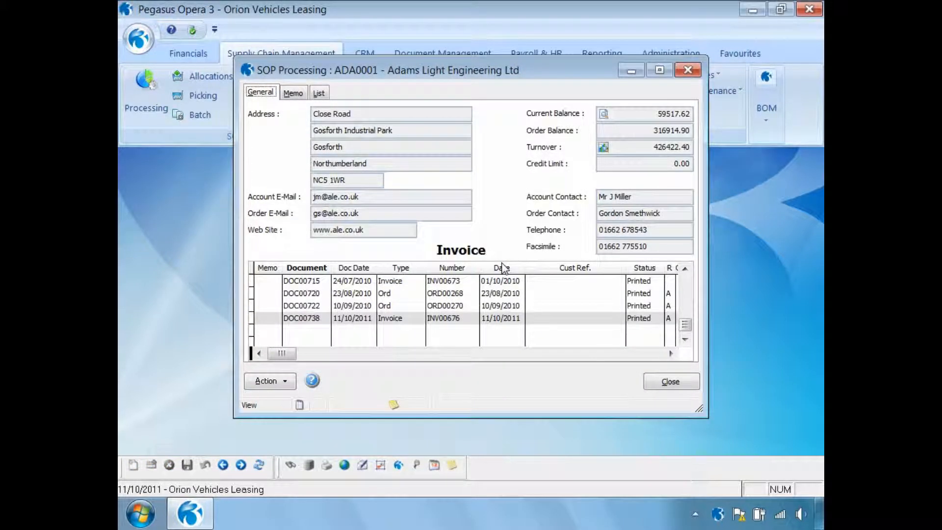
Step: Check the new invoice's totals, including its cost with landed costs and margin, and close the totals and SOP Processing
click(272, 381)
mouse_move(310, 181)
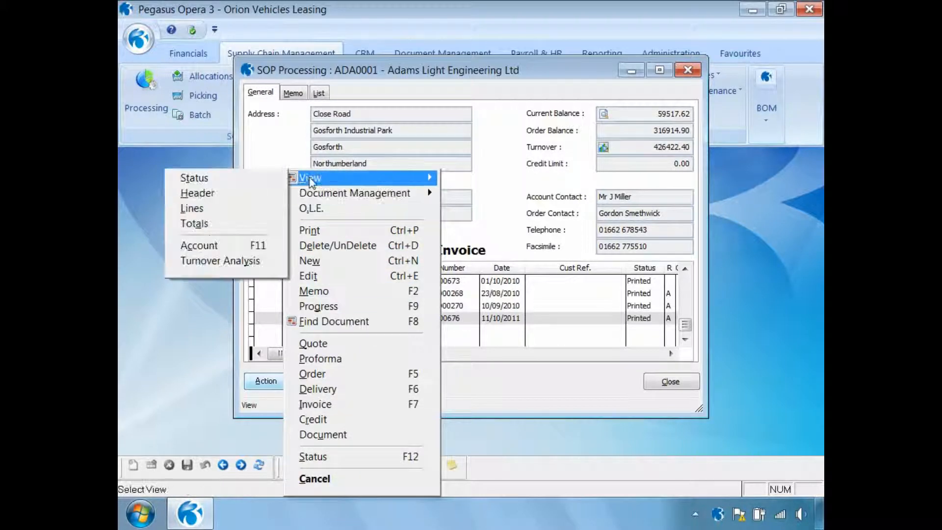
click(195, 224)
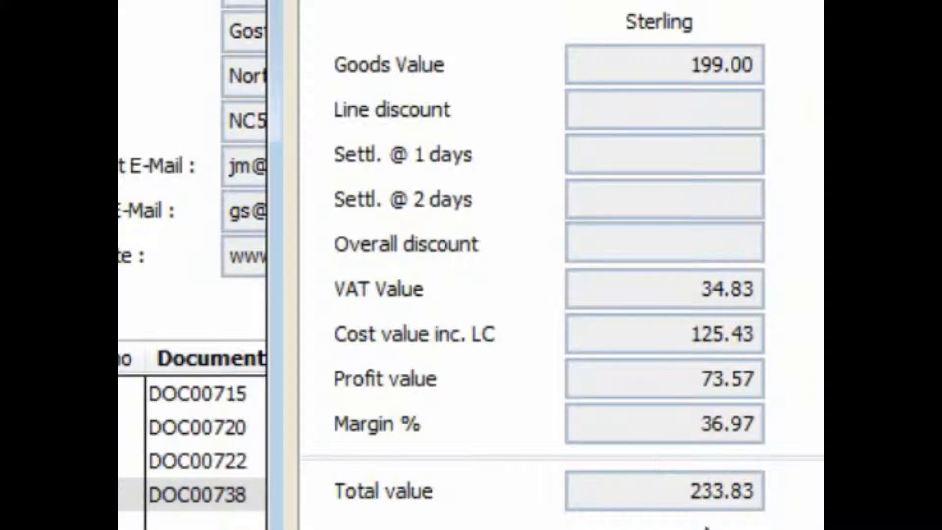
click(627, 365)
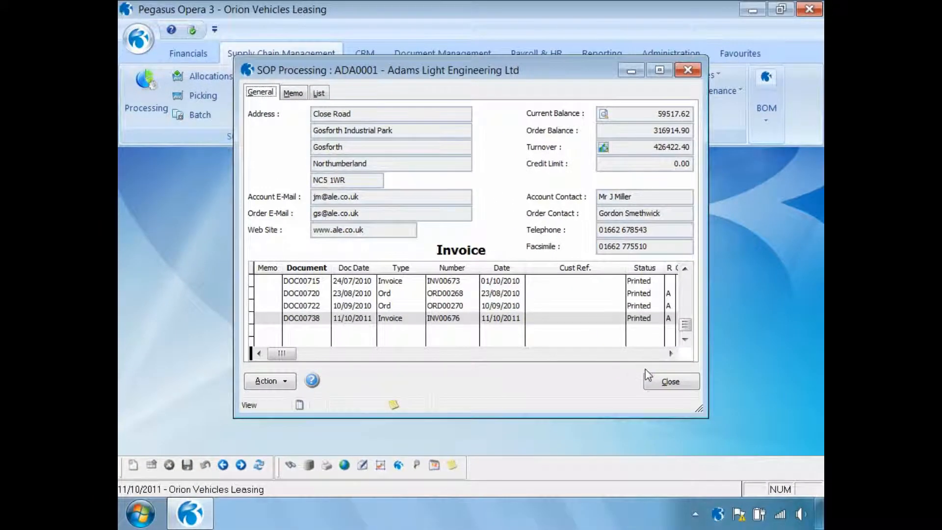
click(666, 383)
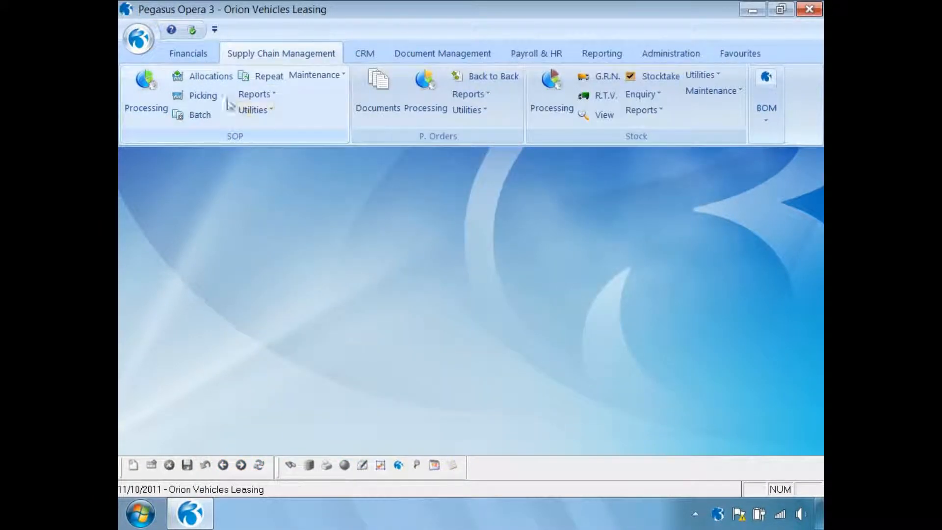
Step: Display the Nominal View from year 2011 period 10 to year 2011 period 10, using the Nominal view
click(196, 57)
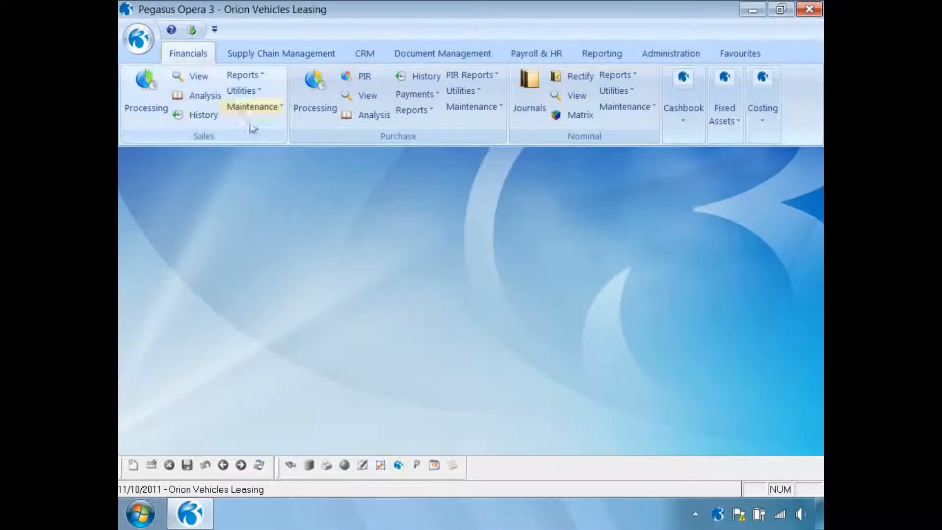
click(576, 96)
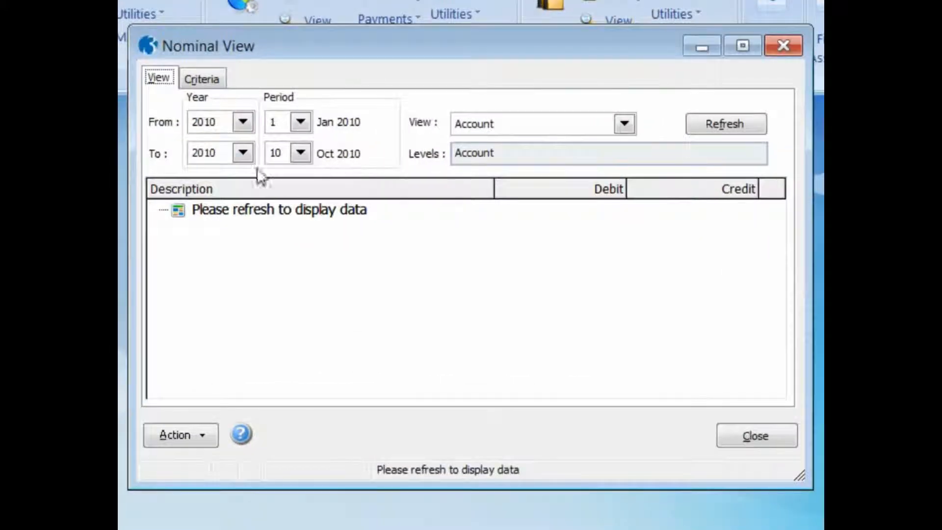
click(243, 153)
click(230, 217)
click(243, 122)
click(230, 188)
click(301, 122)
drag(301, 177, 301, 231)
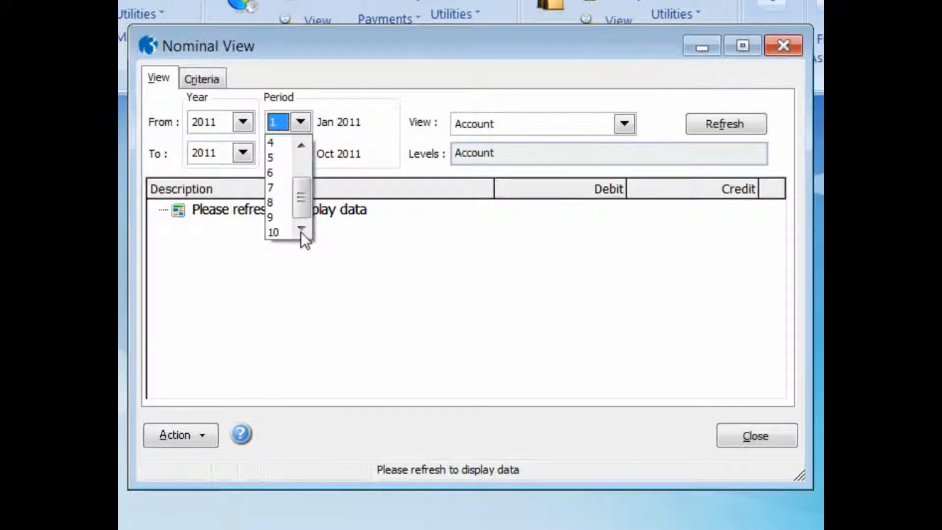
click(277, 231)
click(606, 125)
click(592, 160)
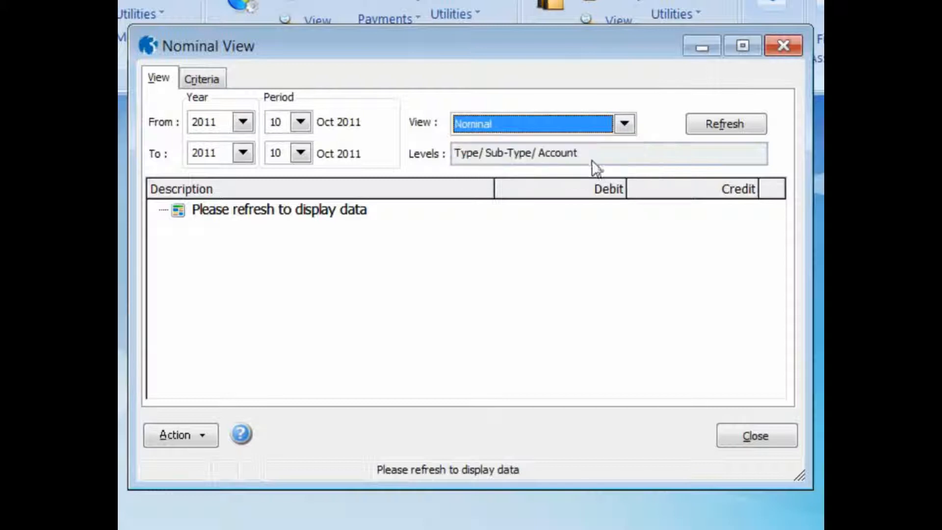
click(712, 122)
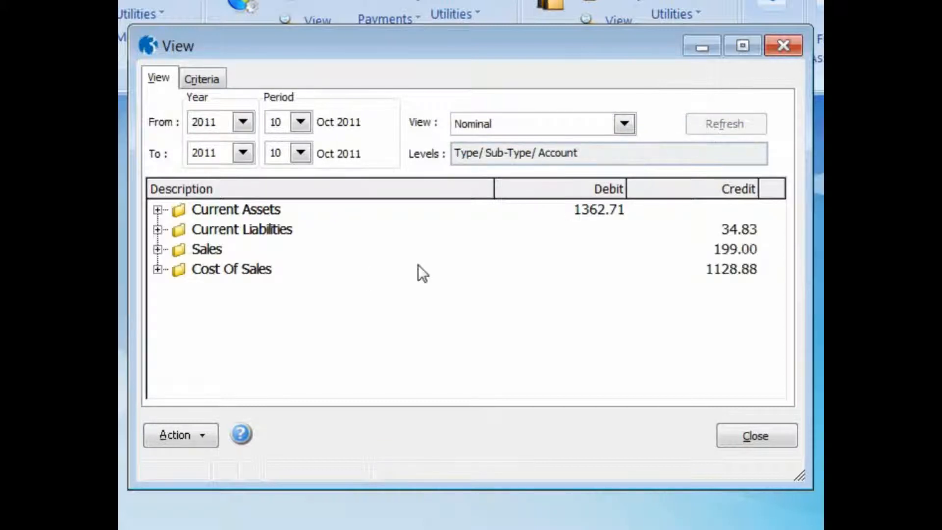
Step: Examine the Trade Debtors transactions under Current Assets and close them
click(157, 210)
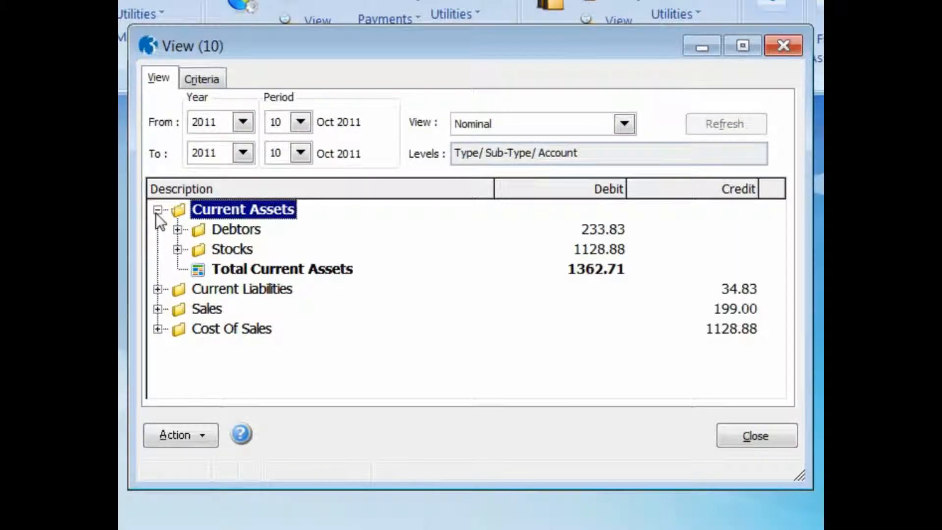
click(177, 230)
click(218, 249)
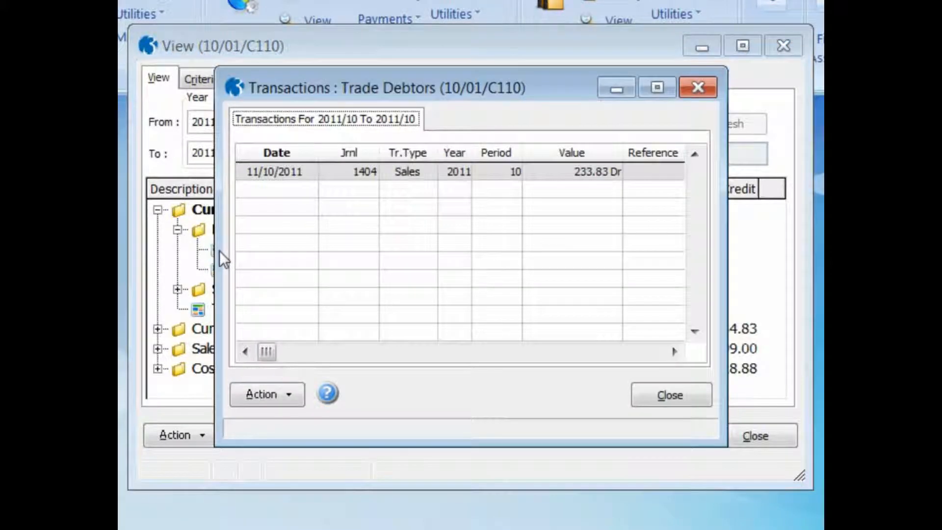
click(650, 401)
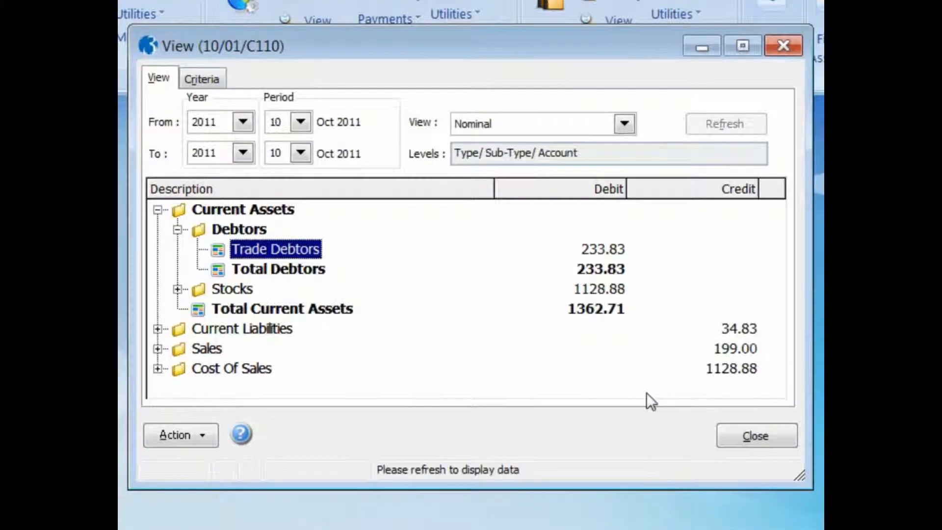
Step: Examine the Stock account's transactions under Stocks for the landed cost postings and close them
click(178, 289)
double_click(216, 309)
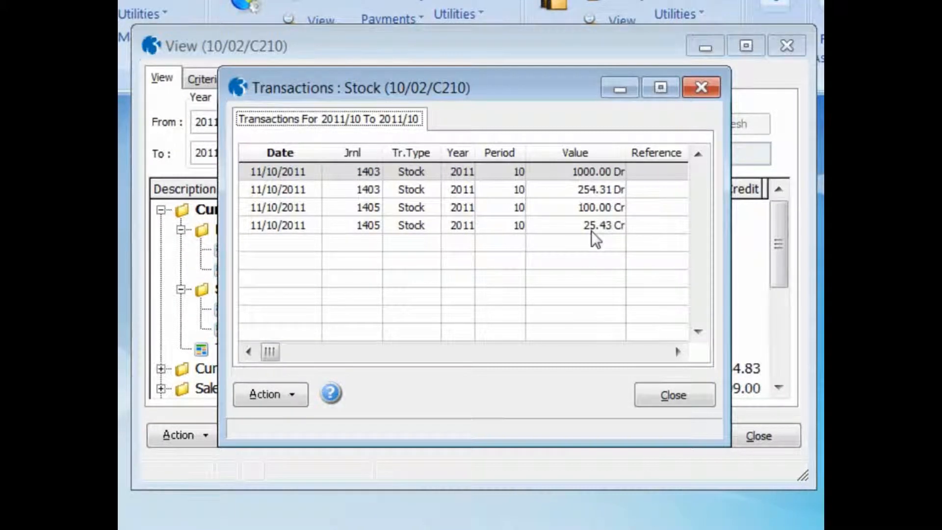
click(662, 395)
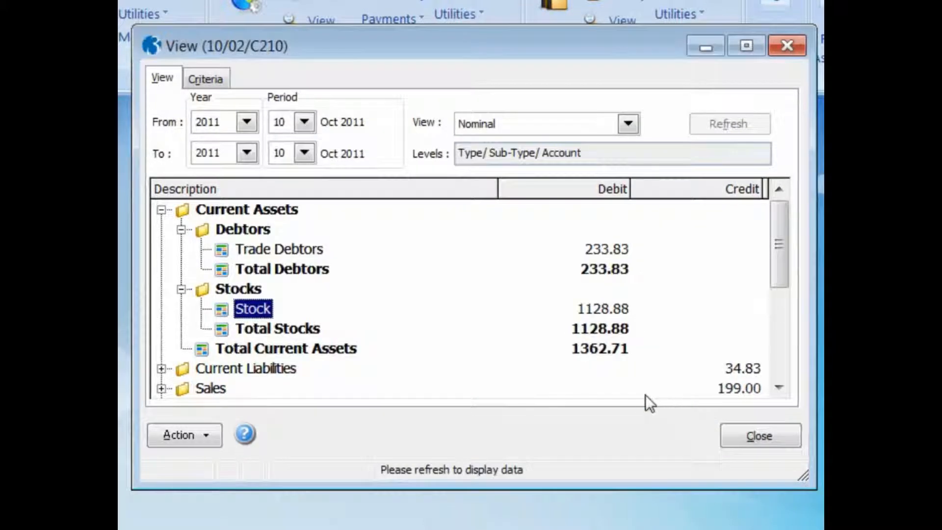